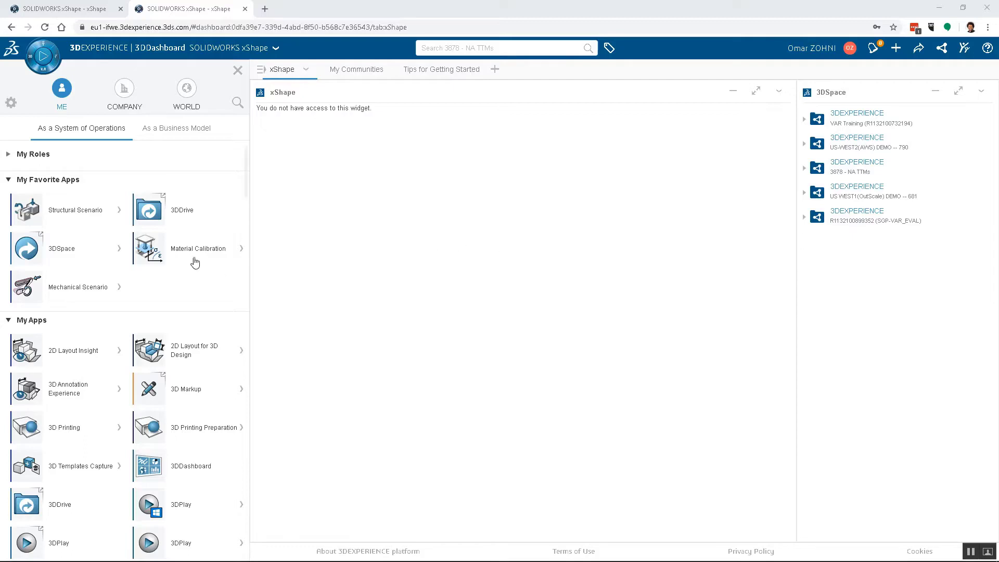
- Switch to the 3DEXPERIENCE Material Calibration app and set the physics simulation's title to Webinar_MC
mouse_move(191, 555)
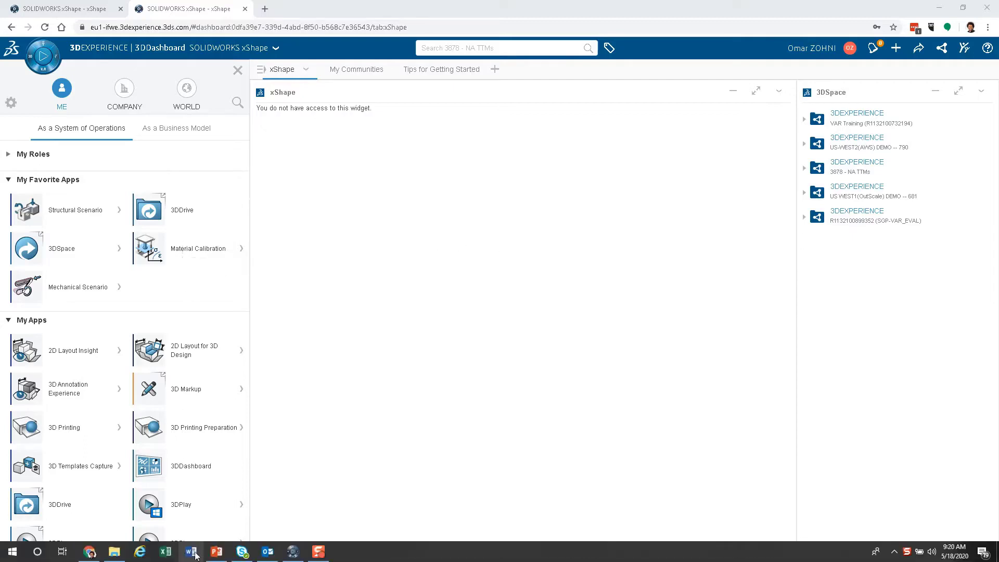
left_click(293, 551)
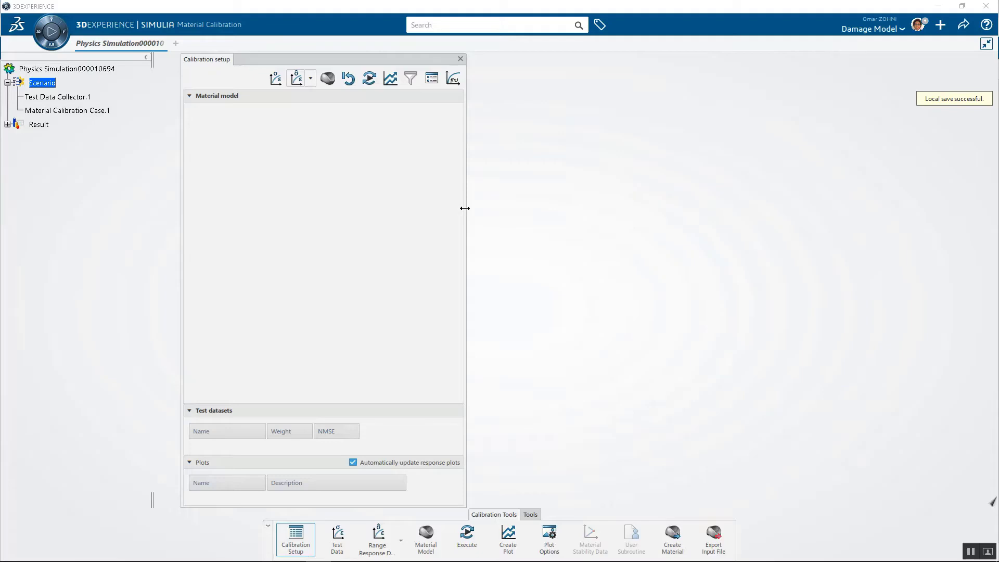
right_click(72, 69)
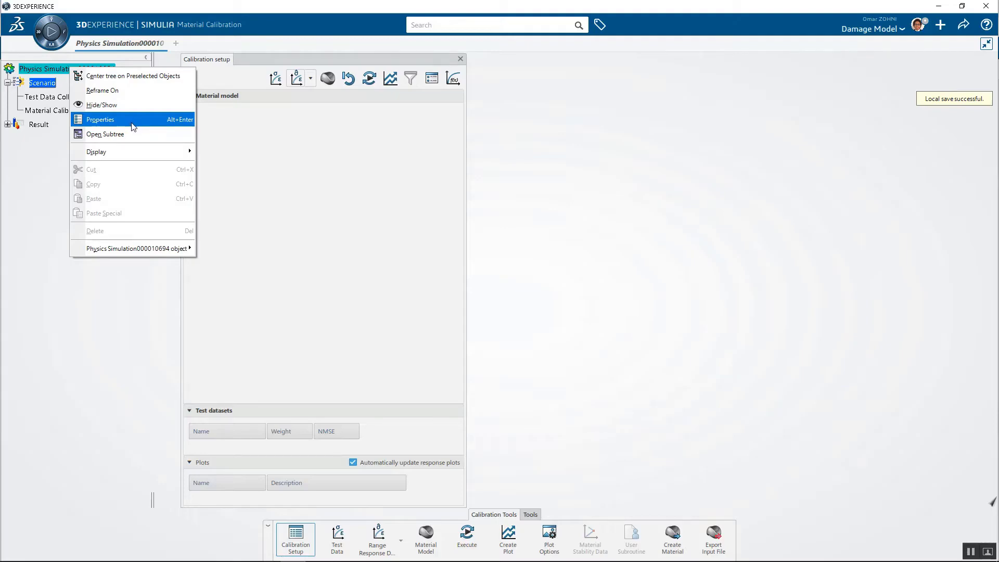
left_click(99, 119)
left_click_drag(885, 321, 586, 291)
type("Webinar_MC")
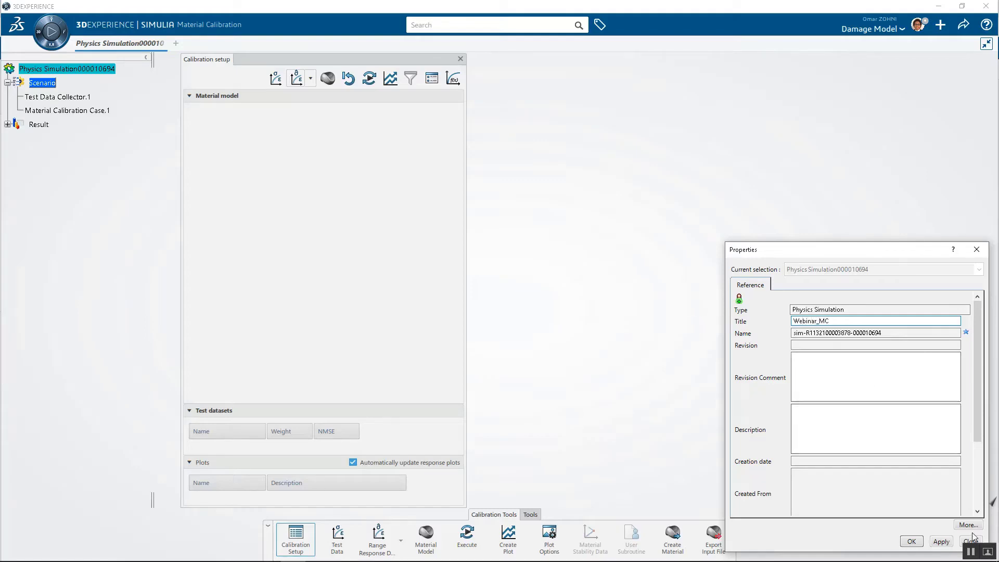
left_click(912, 541)
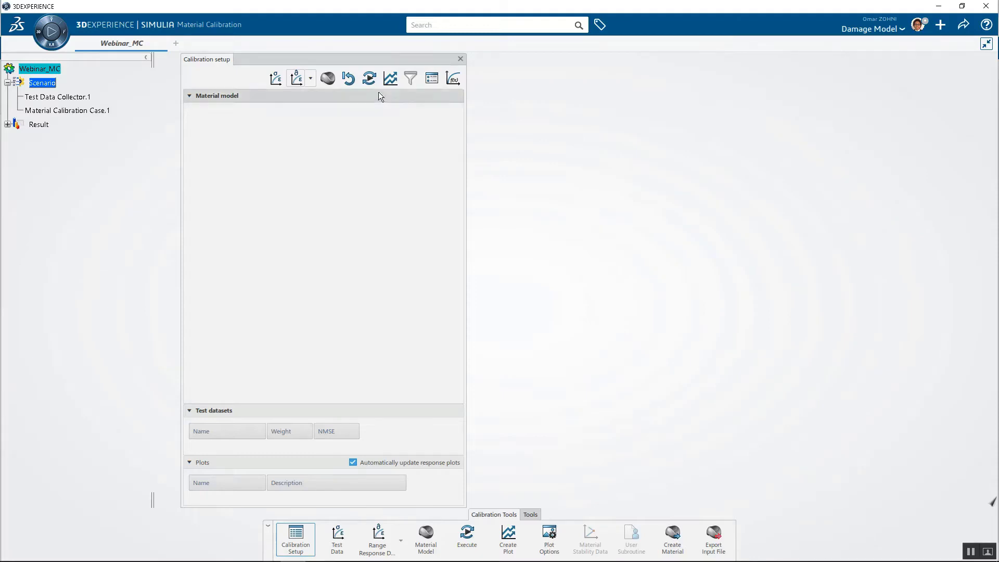
- Open A356-truncated.txt from the Demo Folder > SME > Material Calibration folder on drive E: for test data import
left_click(274, 79)
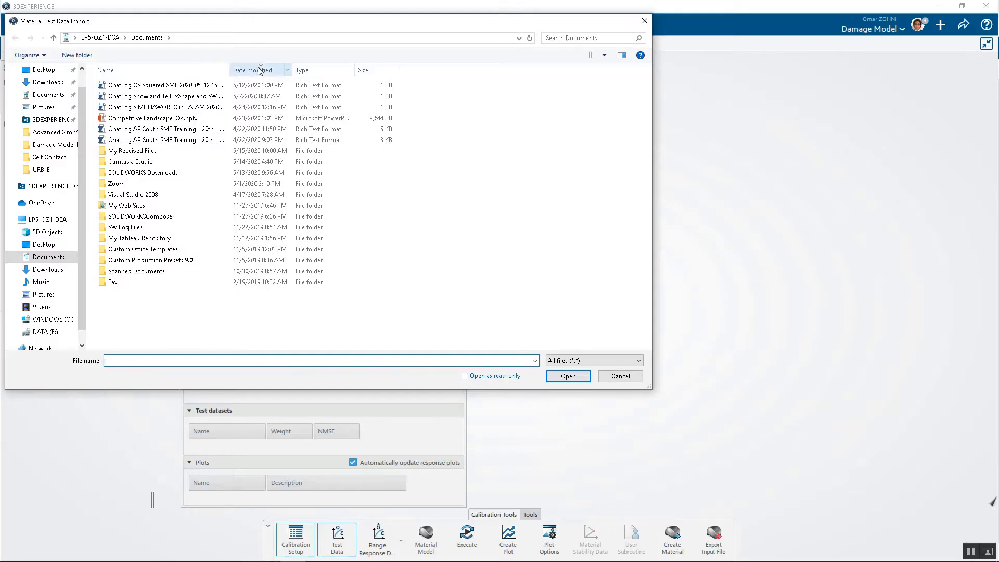
left_click(40, 332)
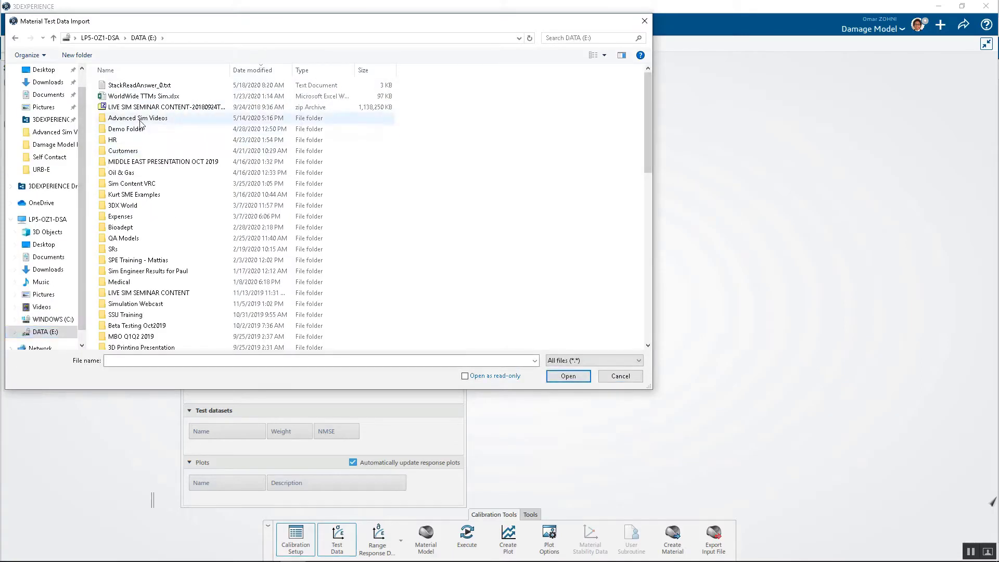
double_click(125, 130)
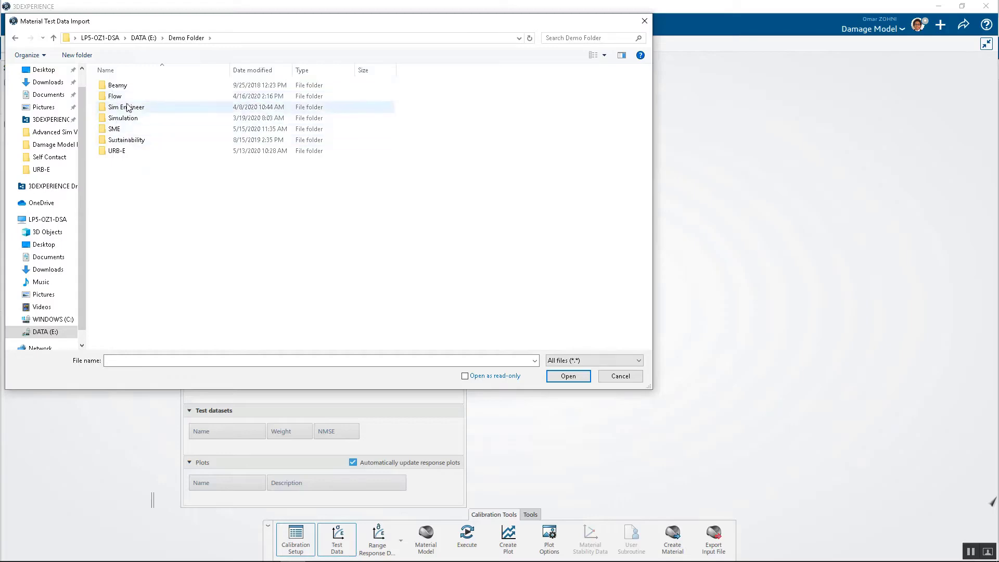
double_click(115, 129)
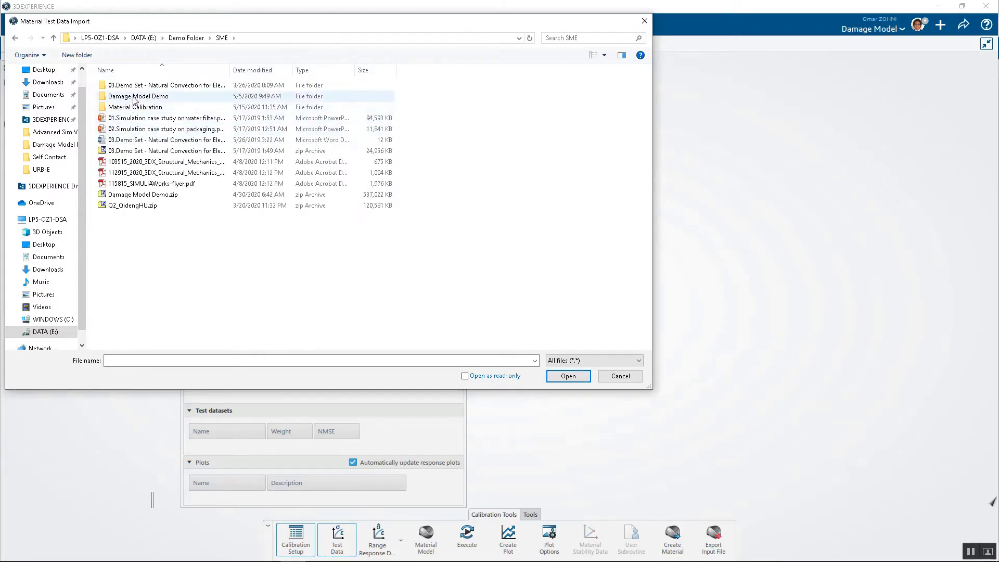
left_click(149, 87)
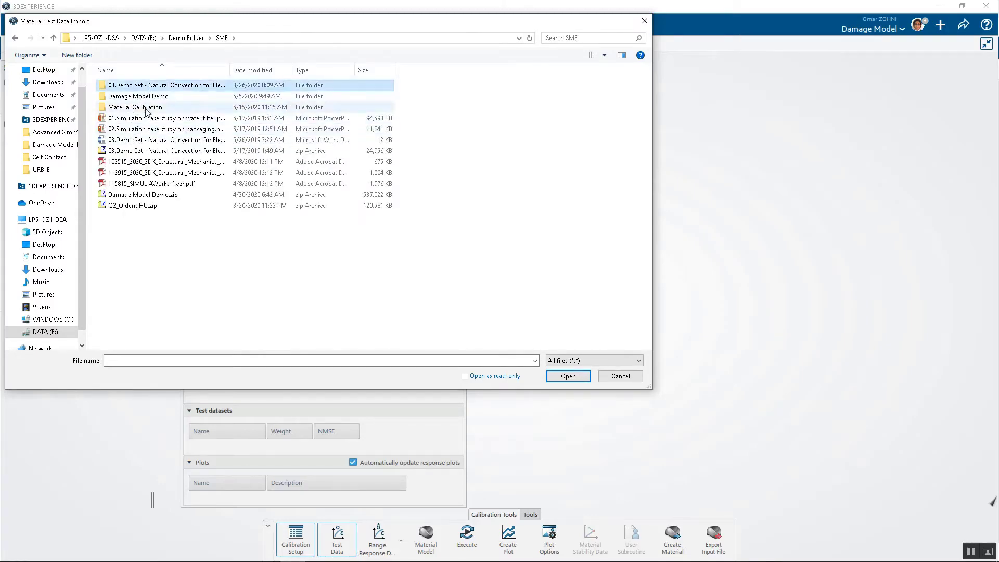
double_click(145, 108)
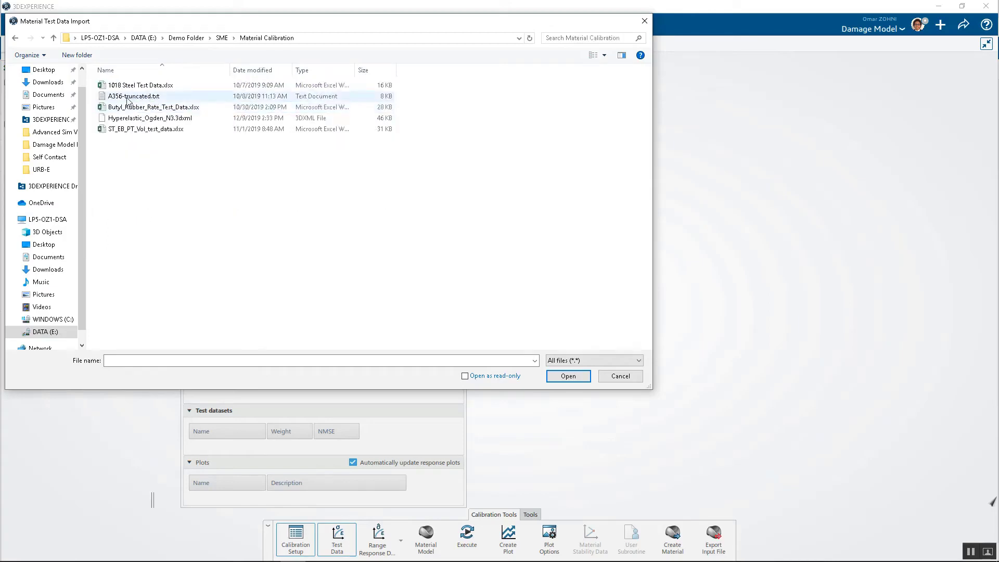
double_click(137, 97)
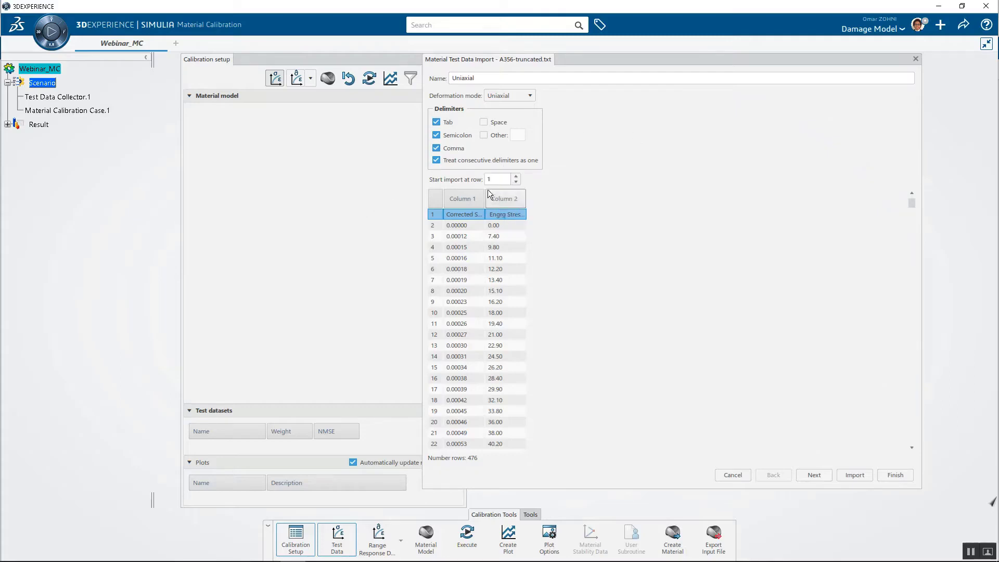
- Import the strain and stress columns as uniaxial test data, starting at row 2
left_click_drag(483, 195, 618, 193)
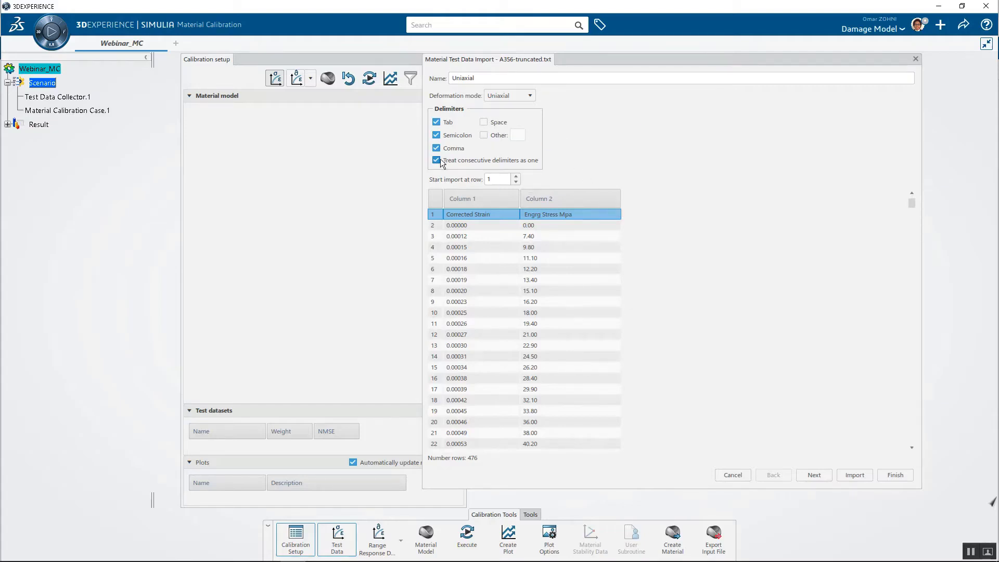
left_click(516, 177)
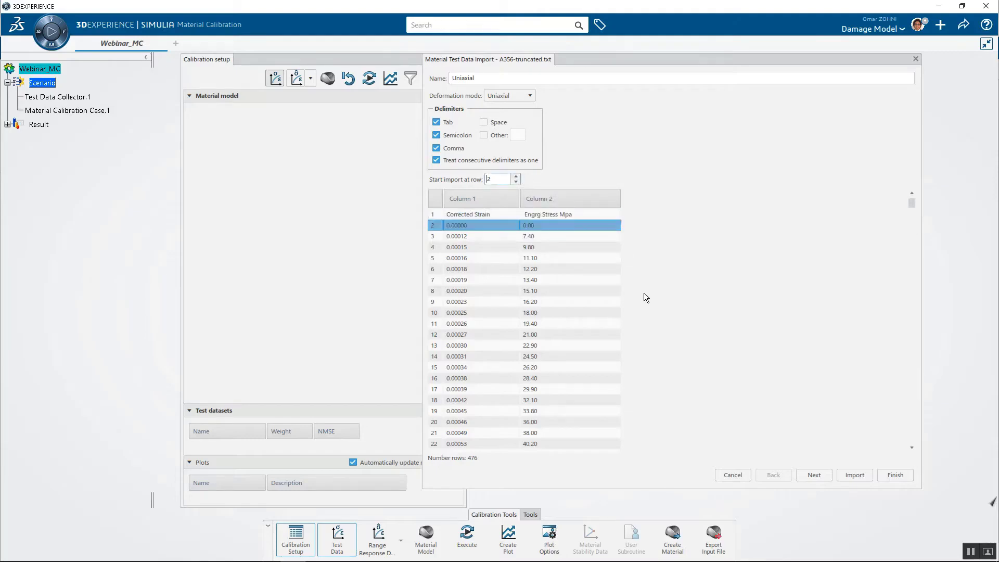
left_click(808, 476)
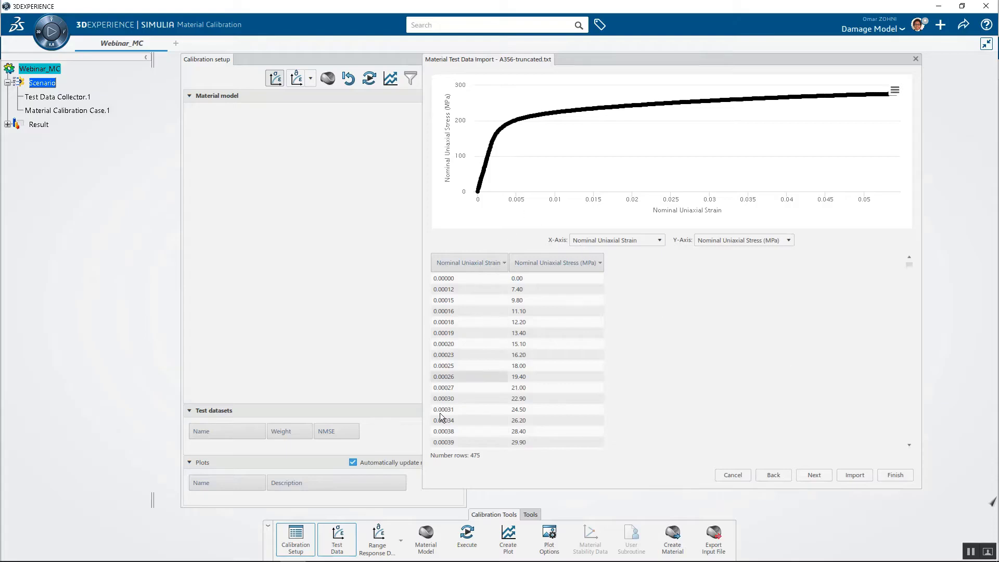
left_click(895, 474)
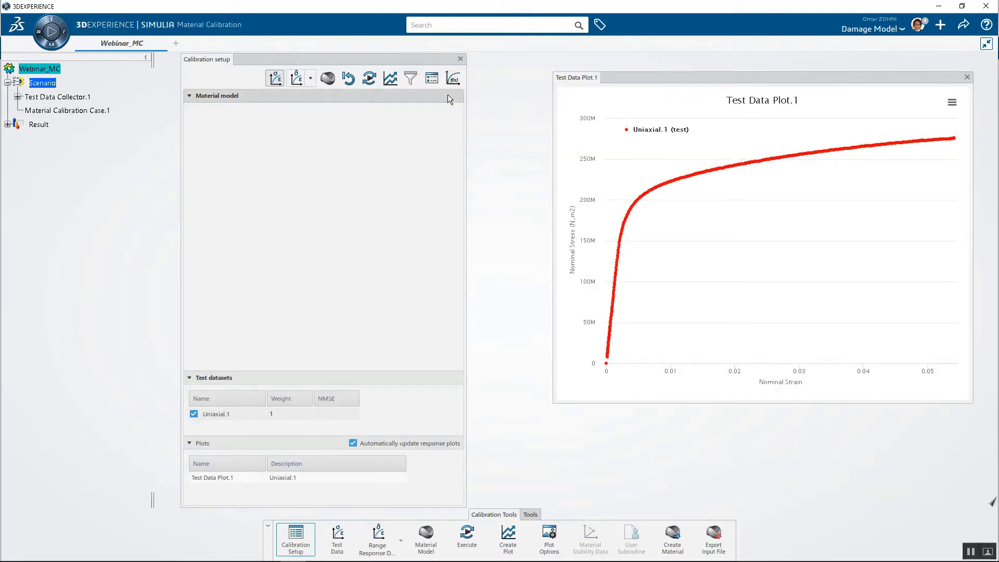
- Switch the calibration to numerical mode and assign the linear elastic Elastic-Plastic material model
left_click(453, 79)
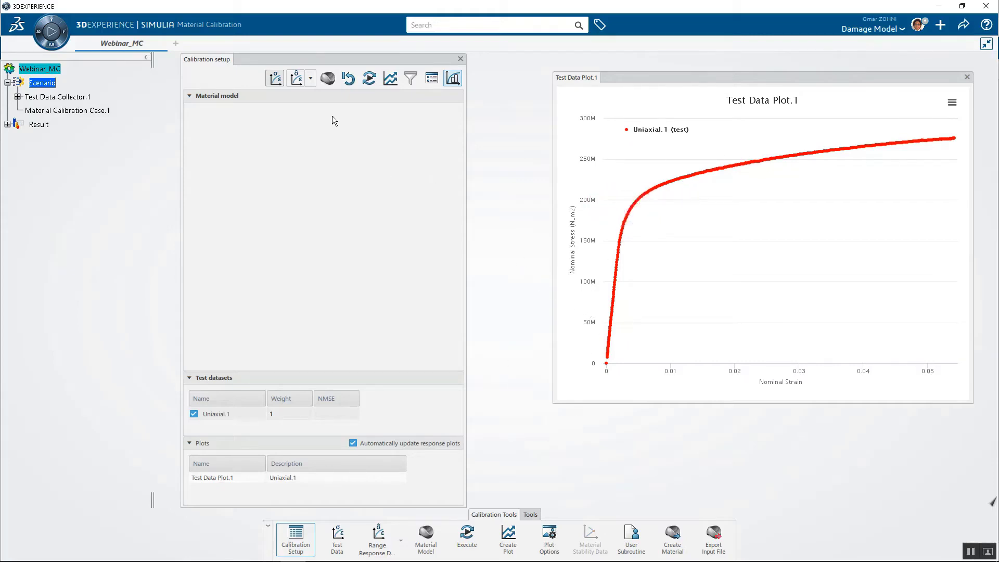
left_click(329, 79)
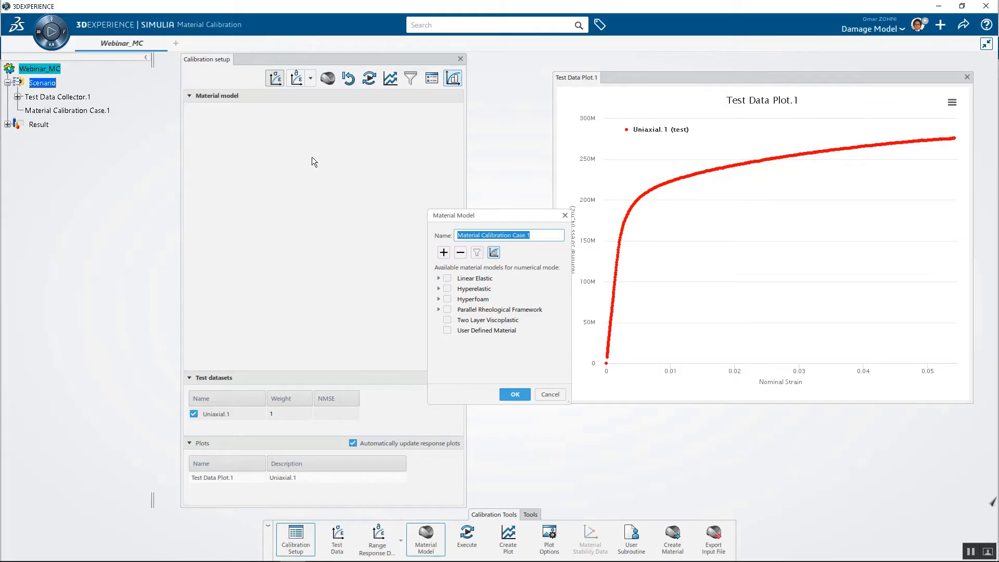
left_click(436, 276)
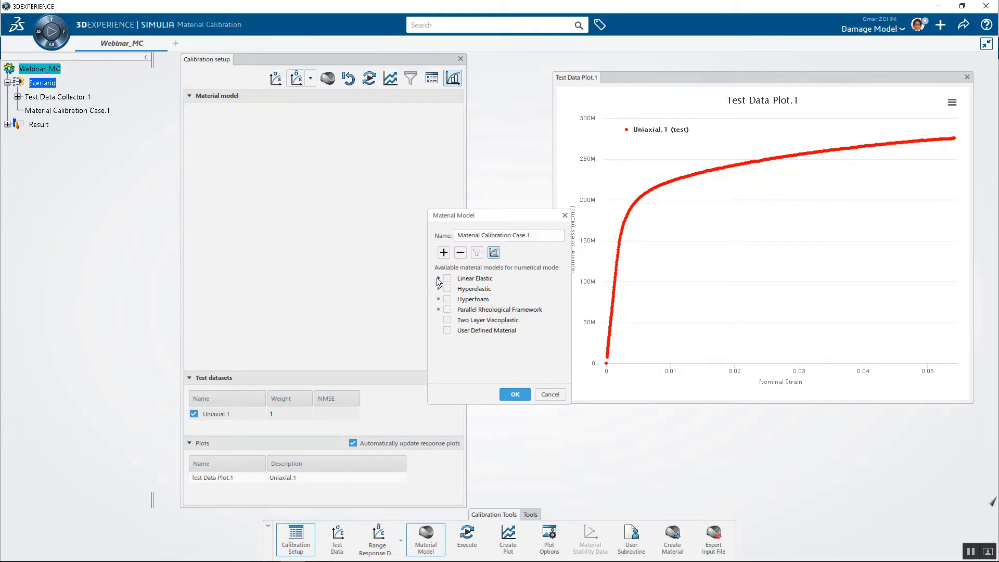
left_click(439, 279)
left_click(444, 300)
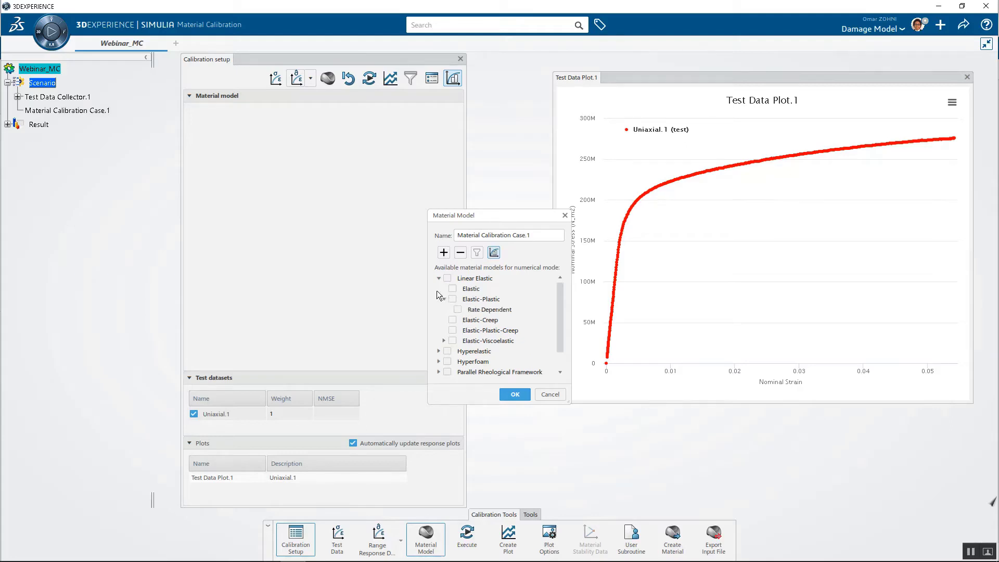
left_click(453, 299)
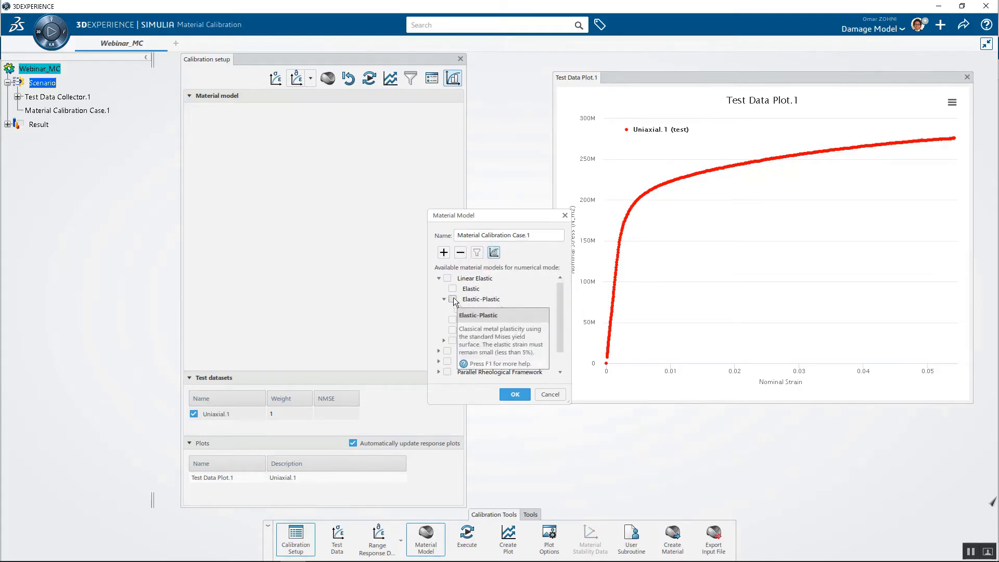
left_click(512, 394)
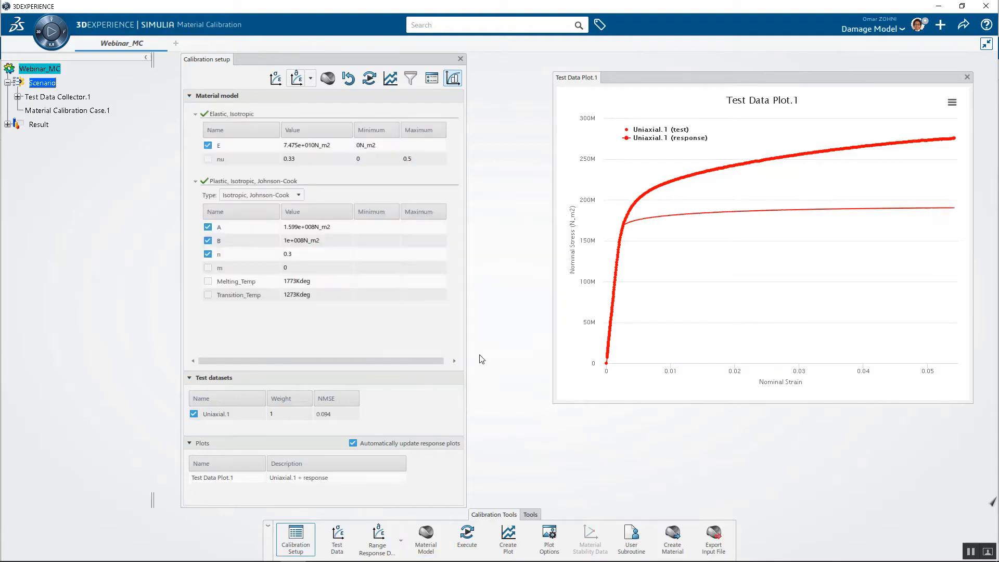
- Choose Isotropic, Johnson-Cook as the plasticity type and exclude the elastic parameter E from the calibration
left_click(241, 198)
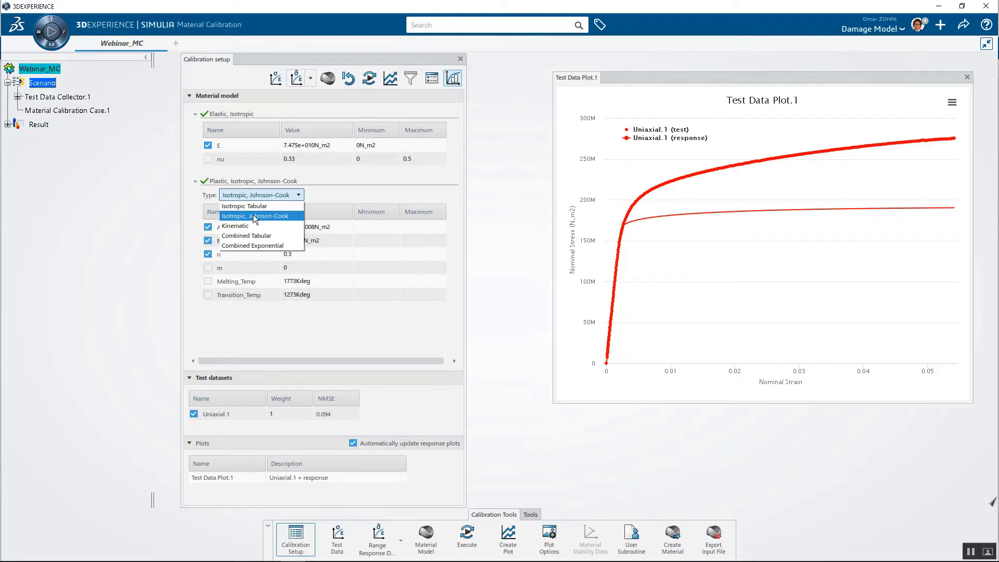
left_click(253, 215)
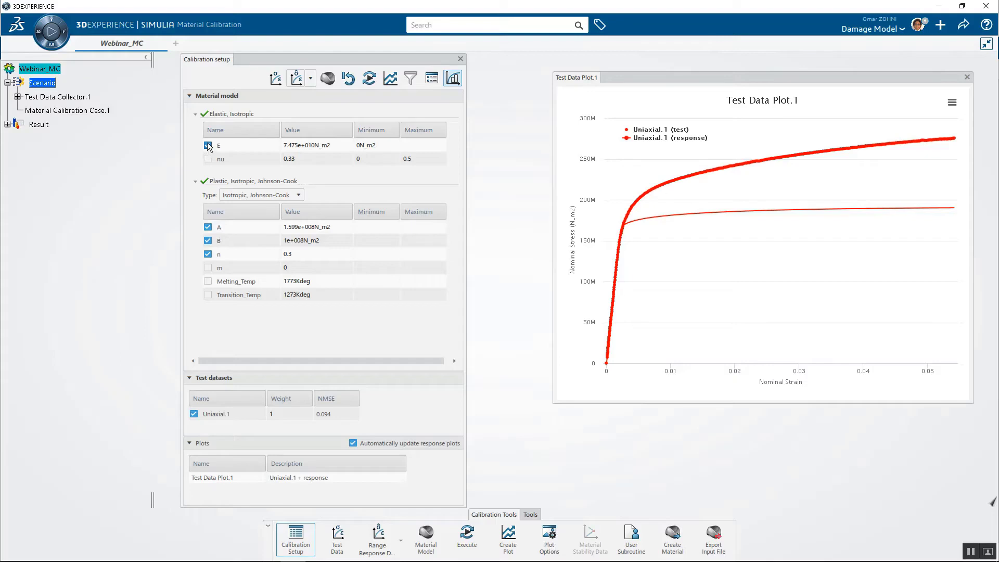
left_click(208, 145)
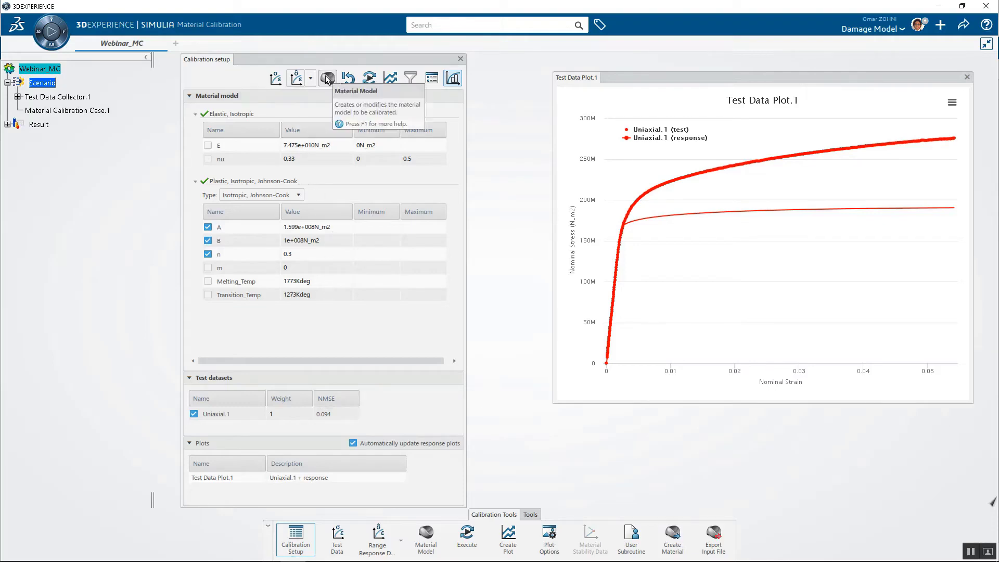
- Execute the calibration, compare the response with the test curve, and close the calibration history
left_click(368, 83)
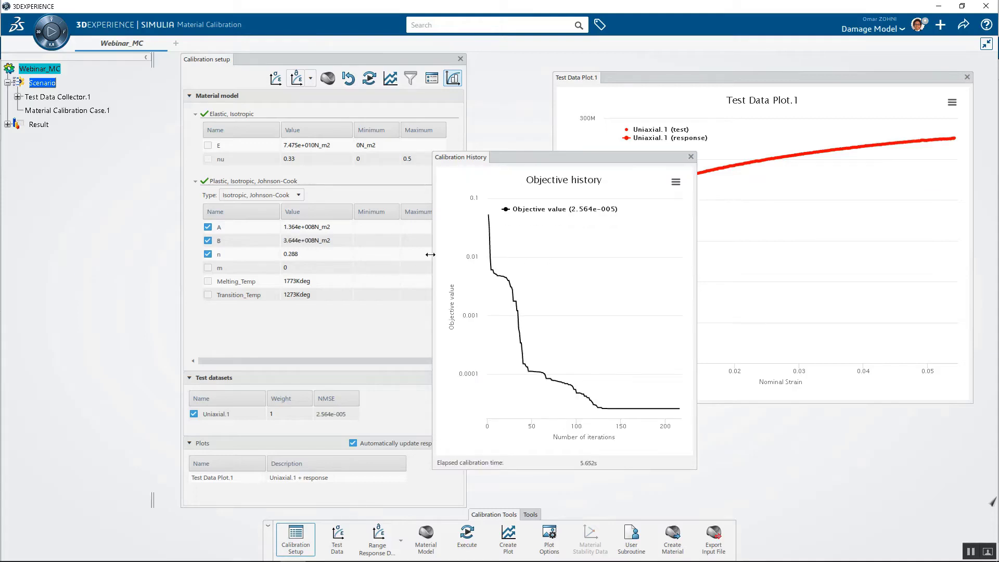
left_click_drag(524, 160, 327, 160)
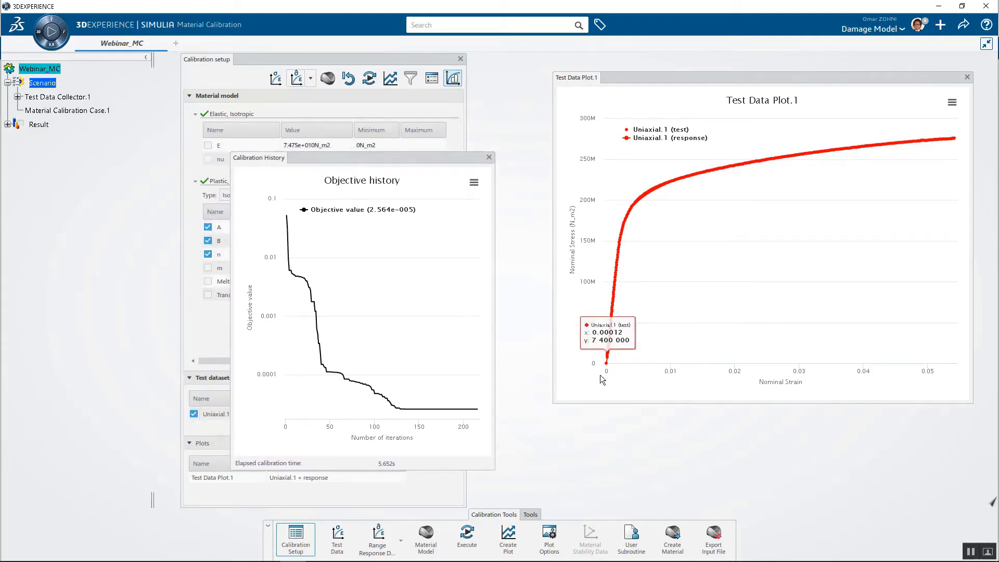
mouse_move(610, 354)
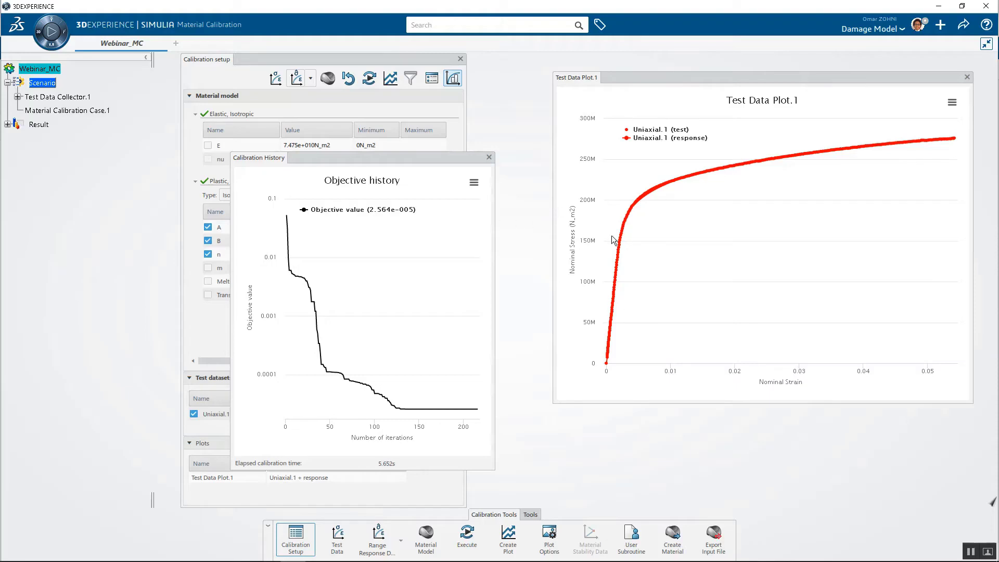
left_click(489, 157)
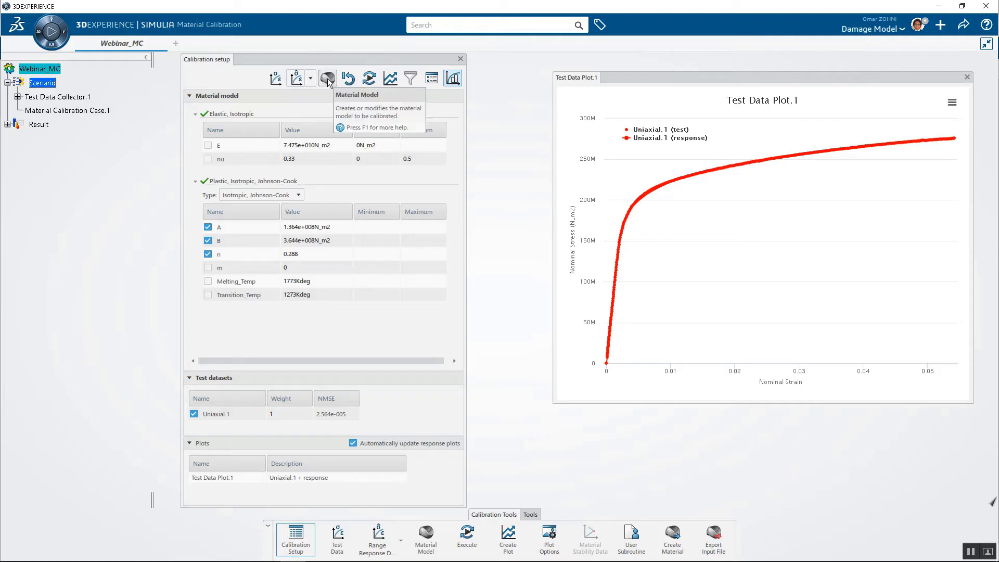
left_click(964, 26)
left_click(936, 45)
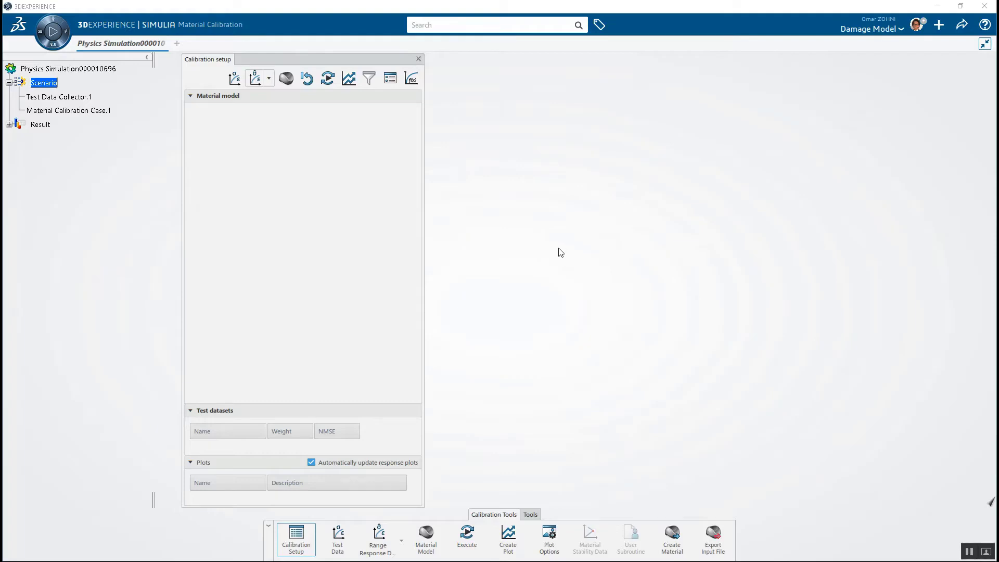
- In the new physics simulation, open 1018 Steel Test Data.xlsx from the Material Calibration folder for test data import
left_click(233, 79)
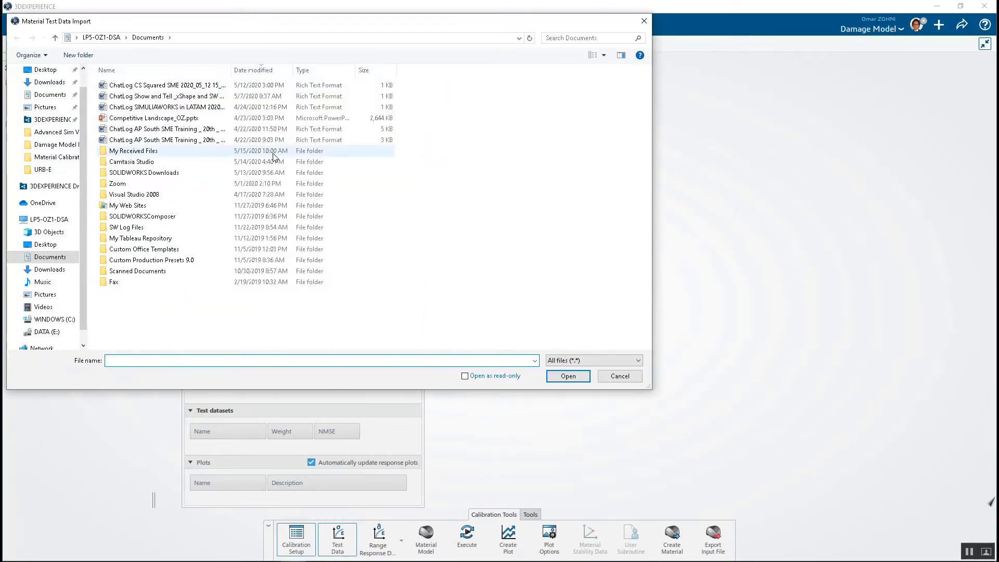
left_click(46, 334)
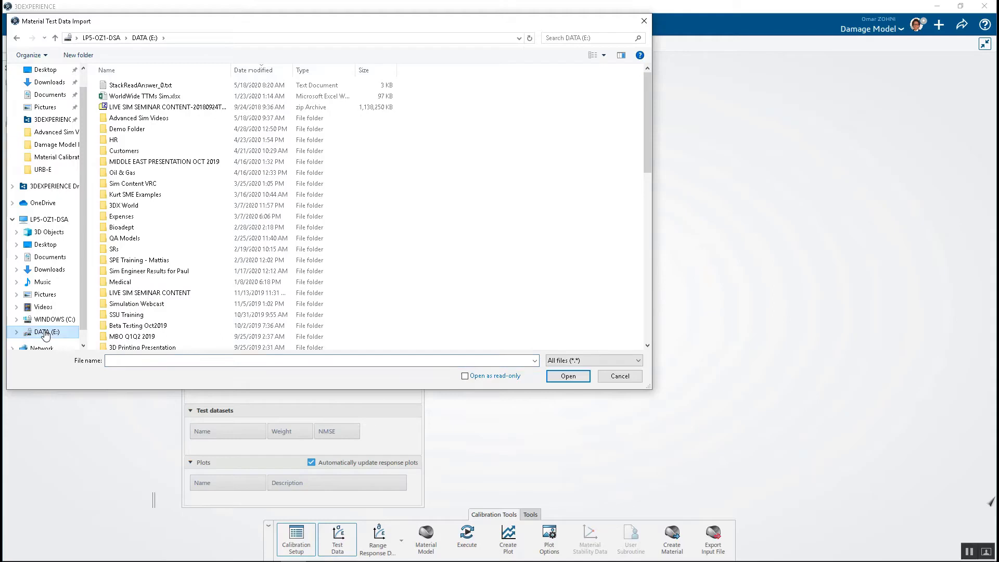
double_click(127, 129)
double_click(116, 129)
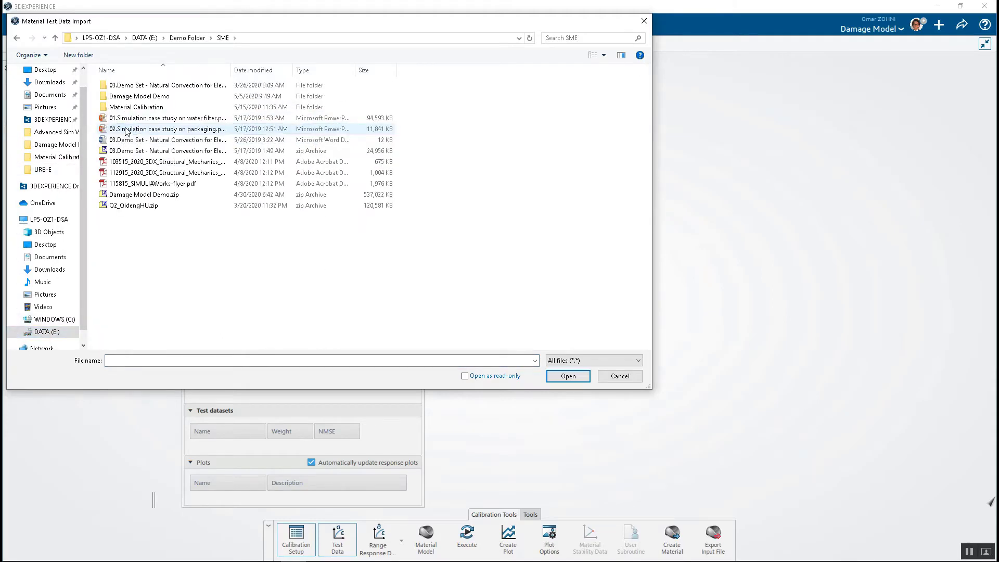
double_click(140, 107)
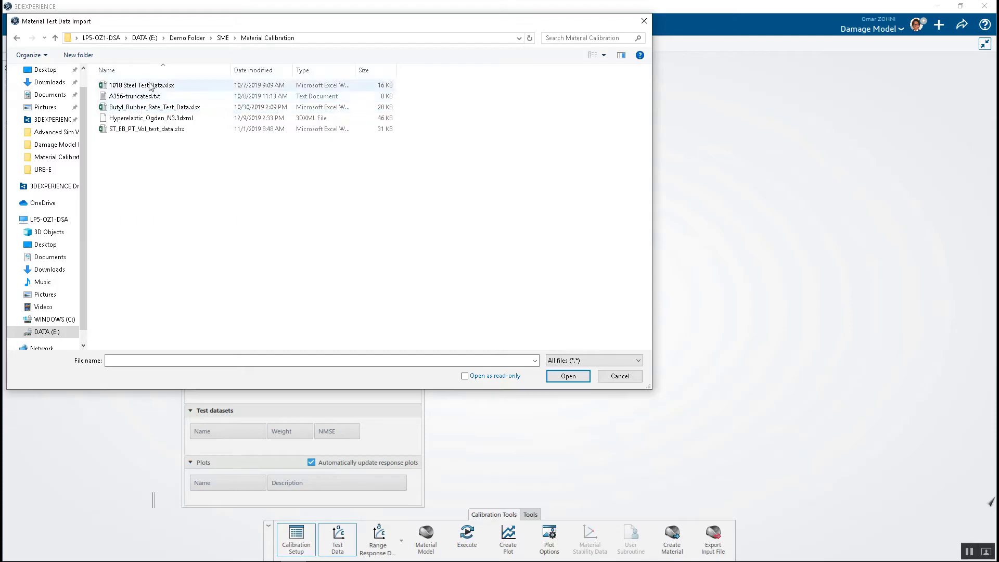
double_click(149, 86)
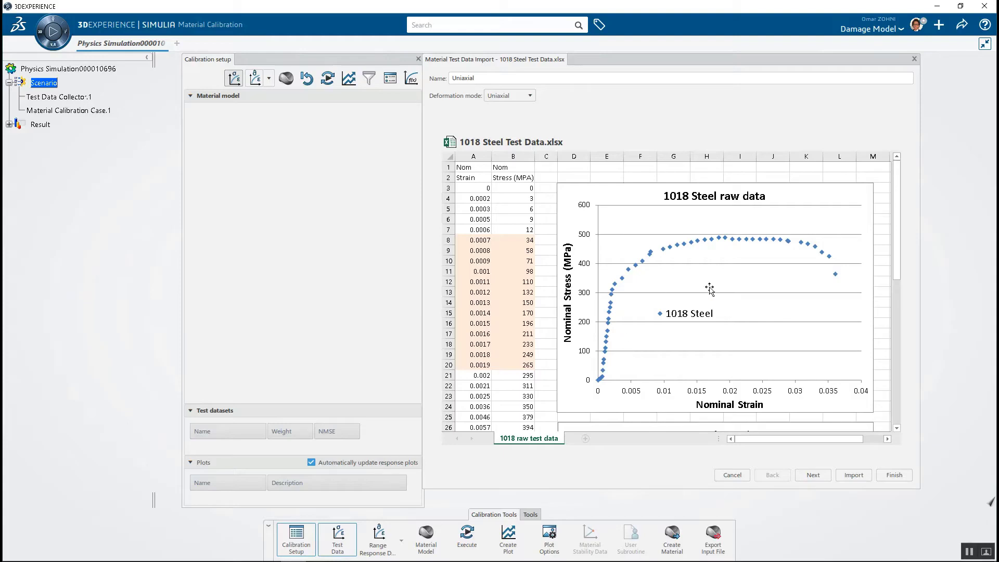
- Select columns A and B with nominal strain and stress and import them as Uniaxial test data
left_click_drag(475, 157, 510, 157)
key("ctrl+c")
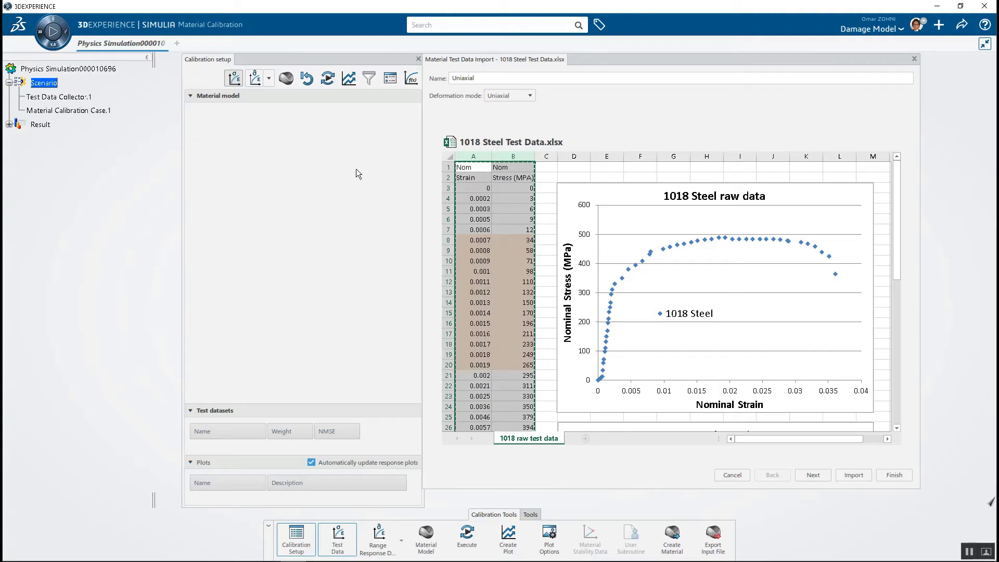
left_click(811, 475)
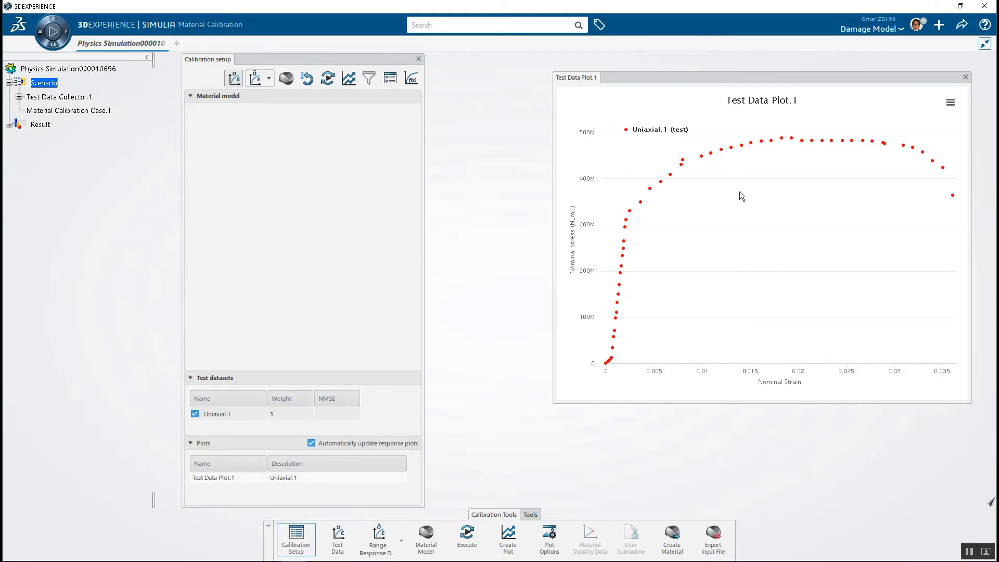
- Format the test data plot with a black curve colour and a solid line style, and close its settings
mouse_move(681, 171)
left_click(950, 102)
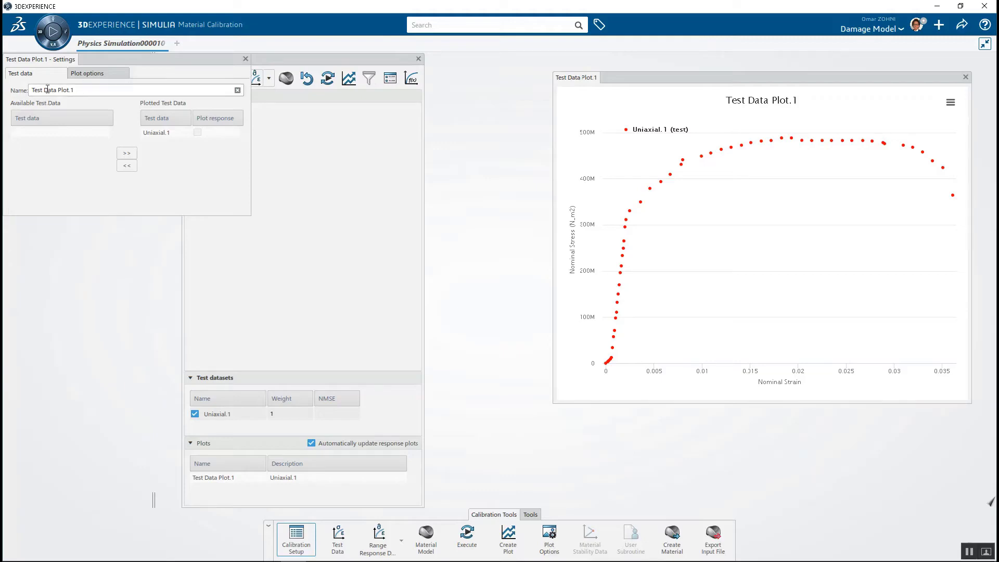
left_click(84, 76)
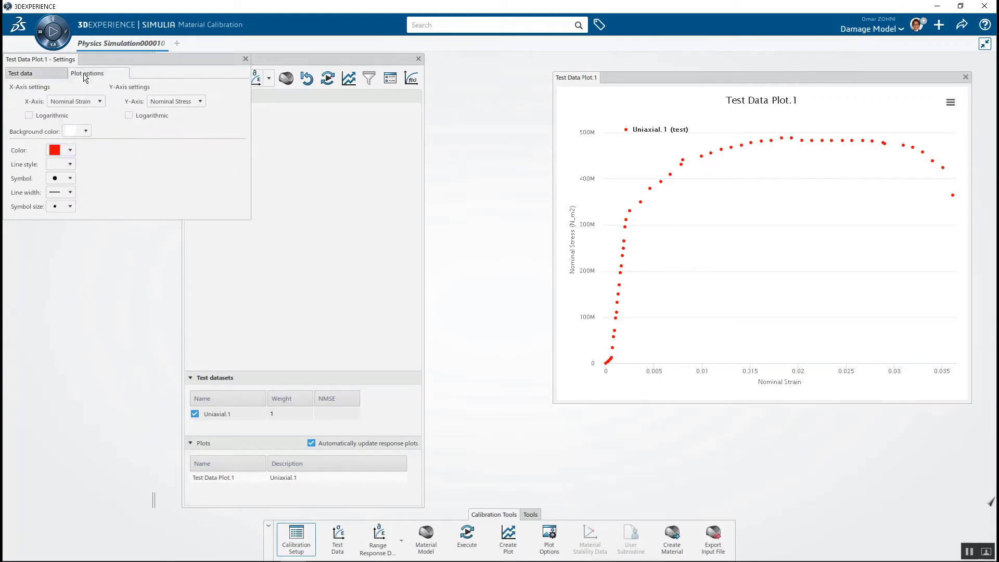
left_click(61, 150)
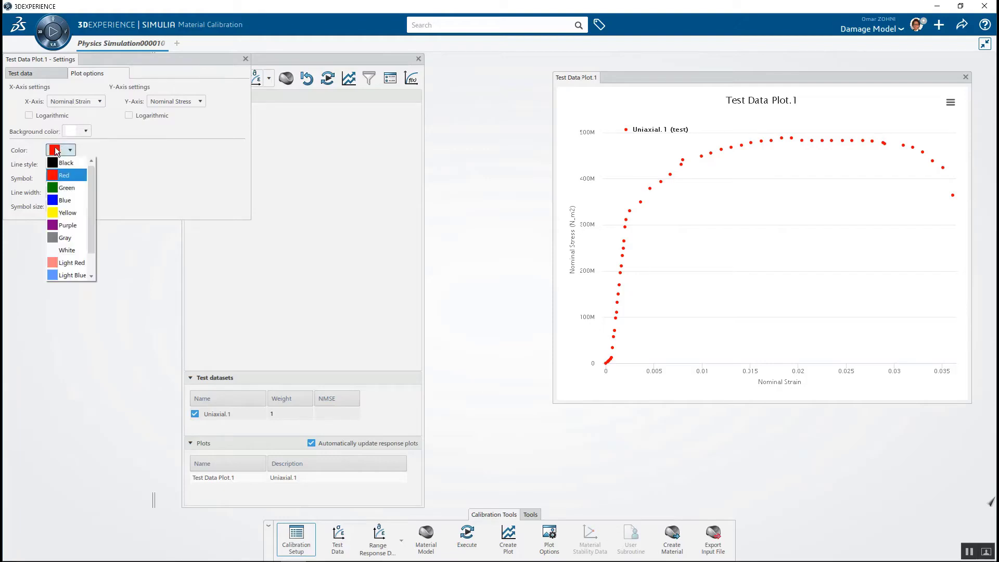
left_click(63, 162)
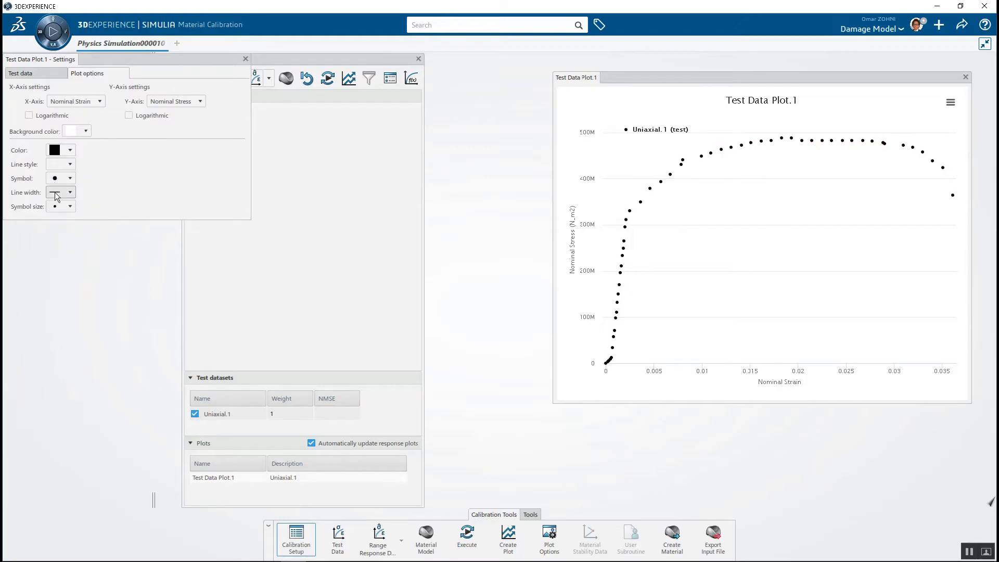
left_click(61, 164)
left_click(62, 173)
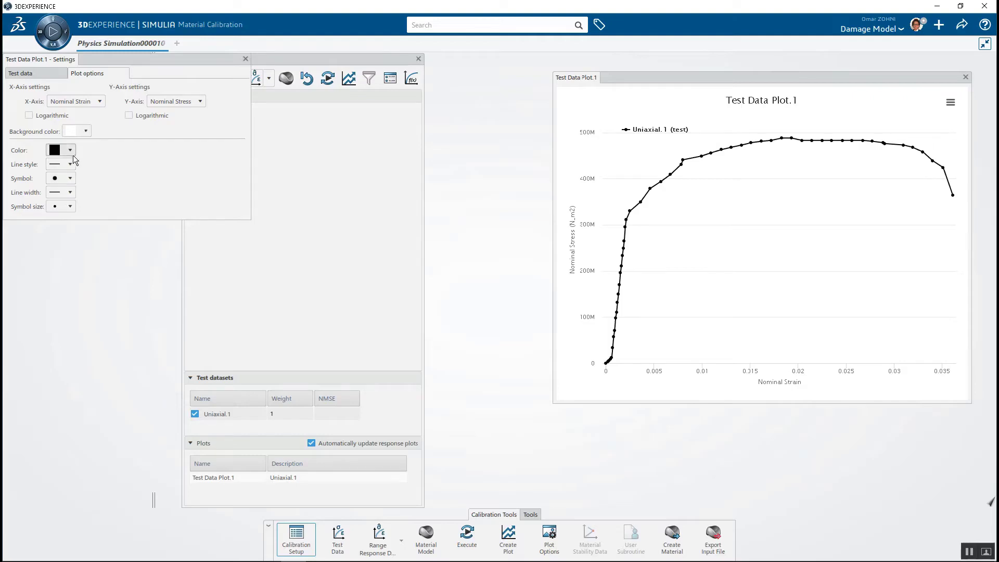
left_click(61, 164)
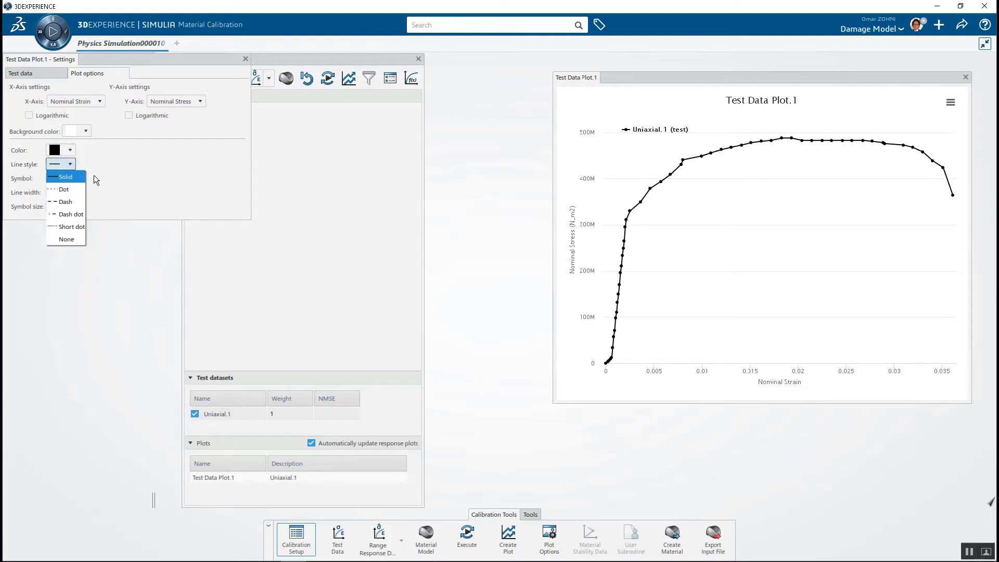
left_click(133, 158)
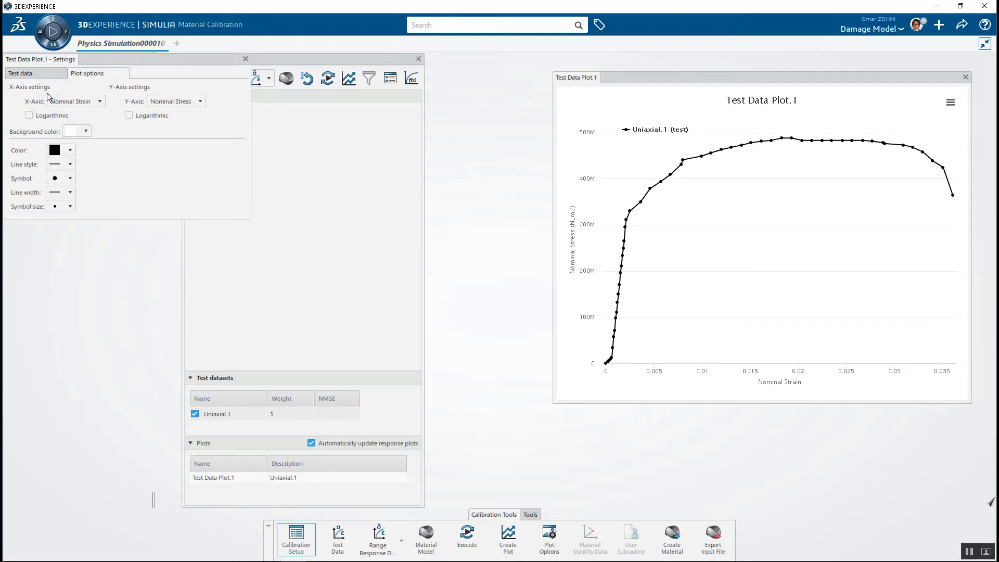
left_click(246, 59)
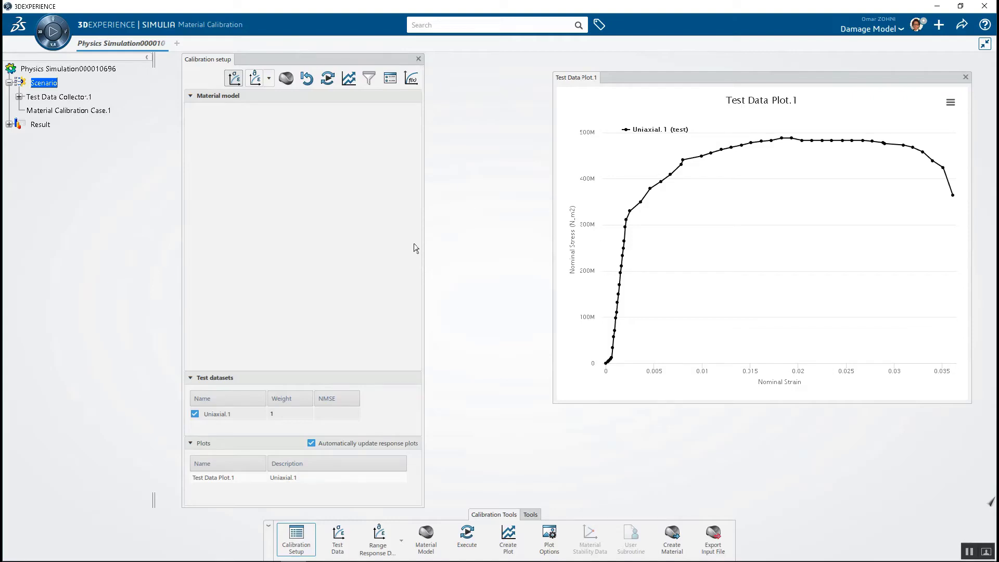
- Apply a zero shift to the Uniaxial.1 test data, using four neighbouring points from 0.11 s to 0.14 s in the linear region as extrapolation points
left_click(228, 414)
left_click(228, 413)
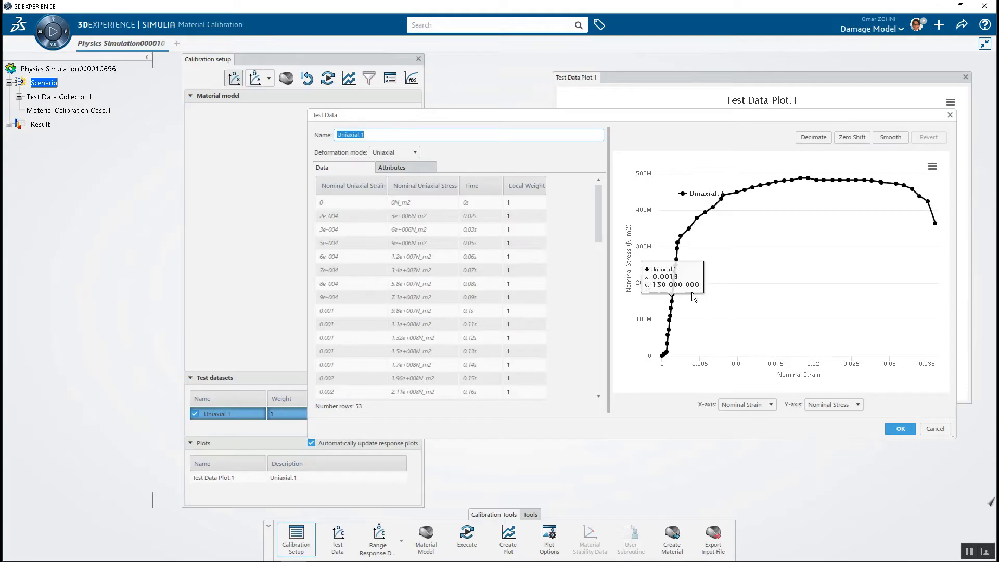
left_click_drag(702, 246, 651, 361)
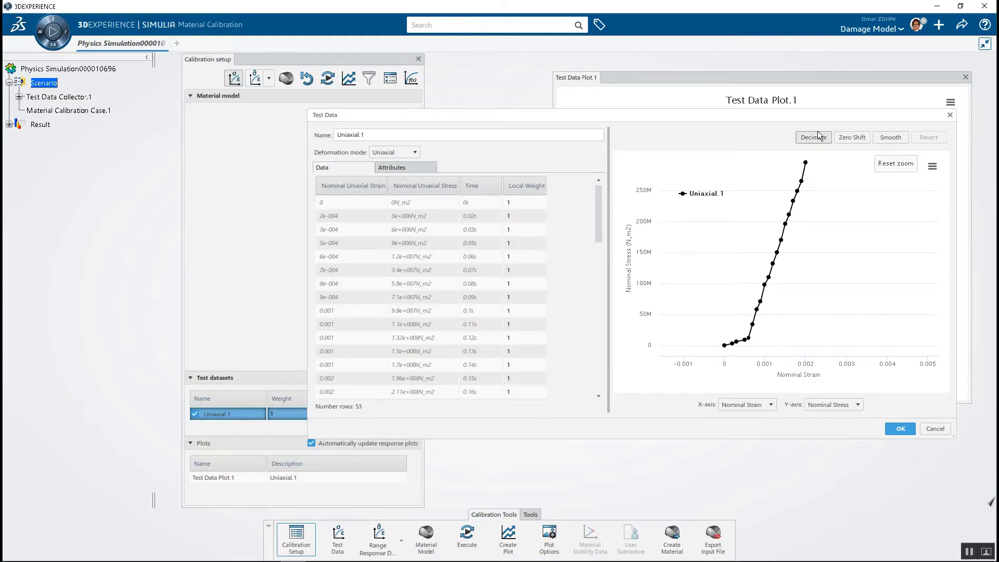
left_click(852, 137)
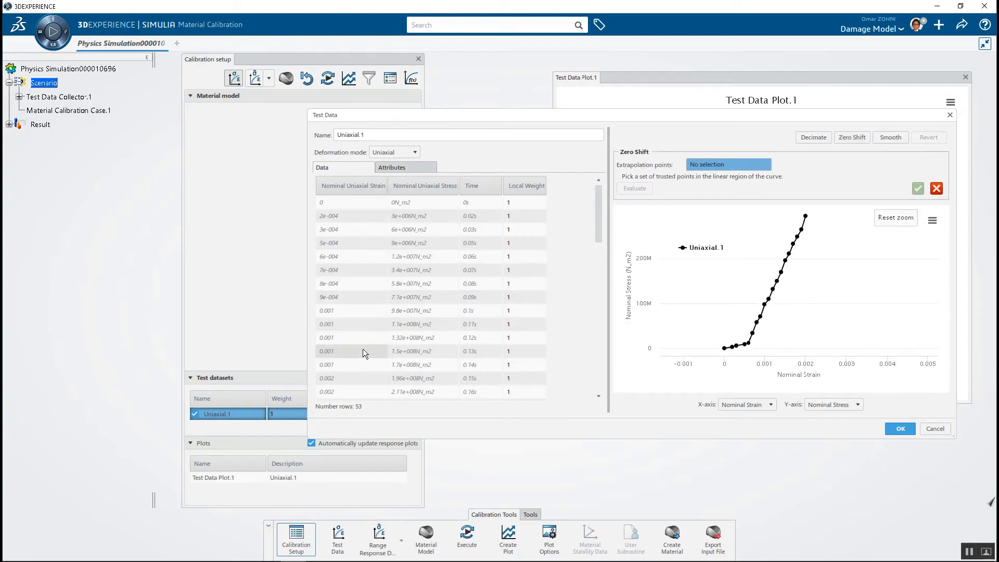
left_click(343, 323)
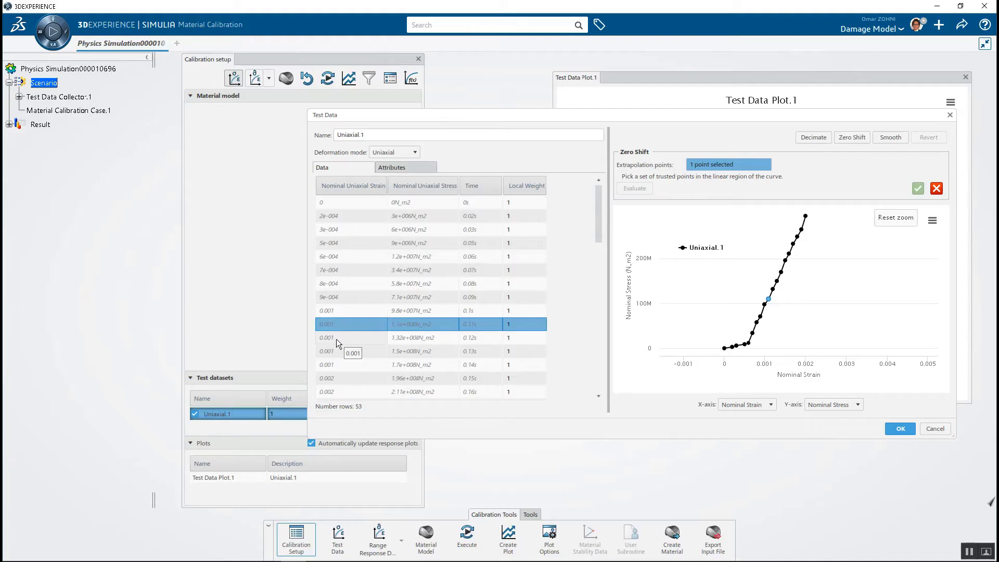
left_click(336, 338, "ctrl")
left_click(335, 351, "ctrl")
left_click(336, 366, "ctrl")
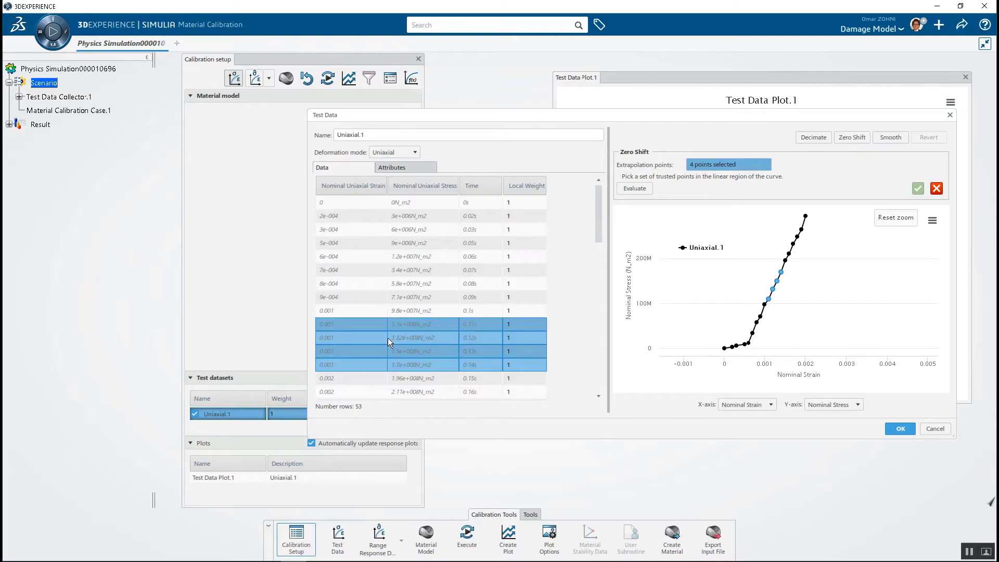
left_click(635, 189)
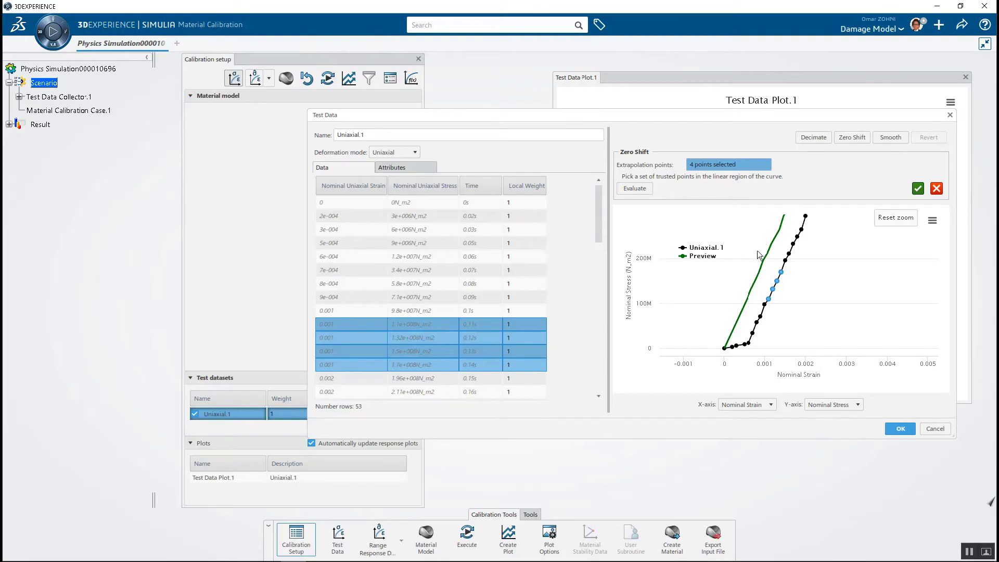
left_click(917, 189)
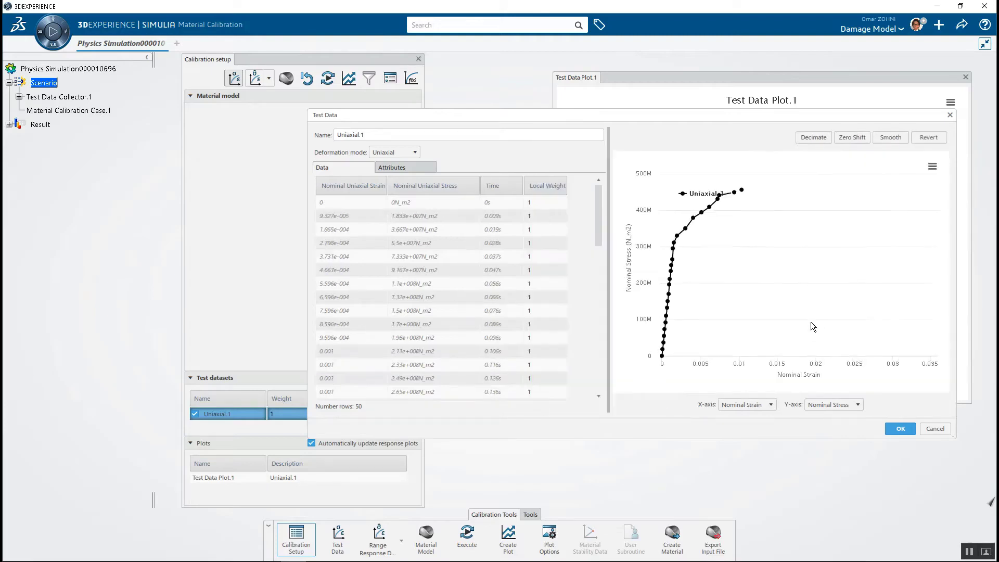
- Remove the outlier row with strain 0.007 and stress 4.41e+008 N_m2 from the Uniaxial.1 test data
mouse_move(654, 356)
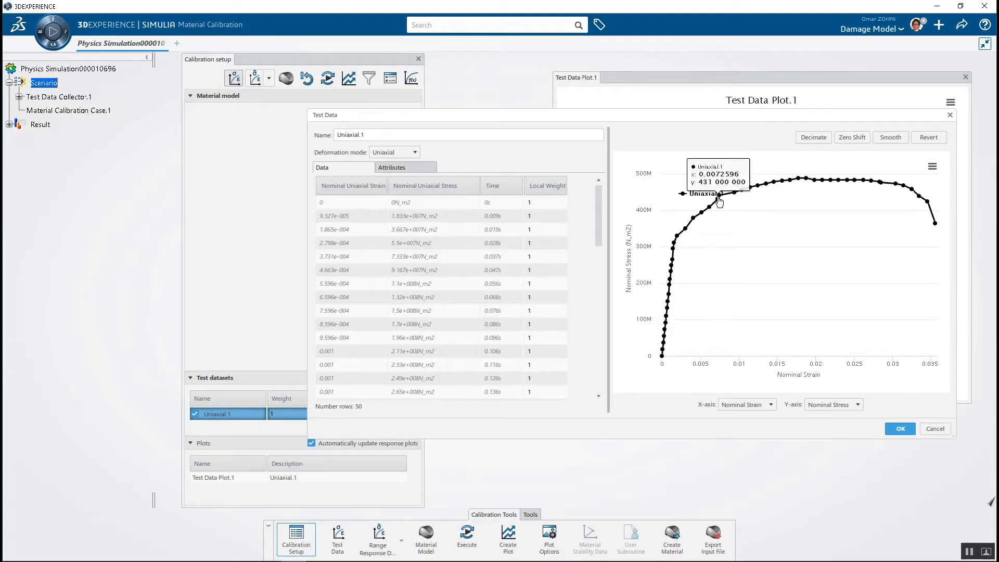
mouse_move(719, 200)
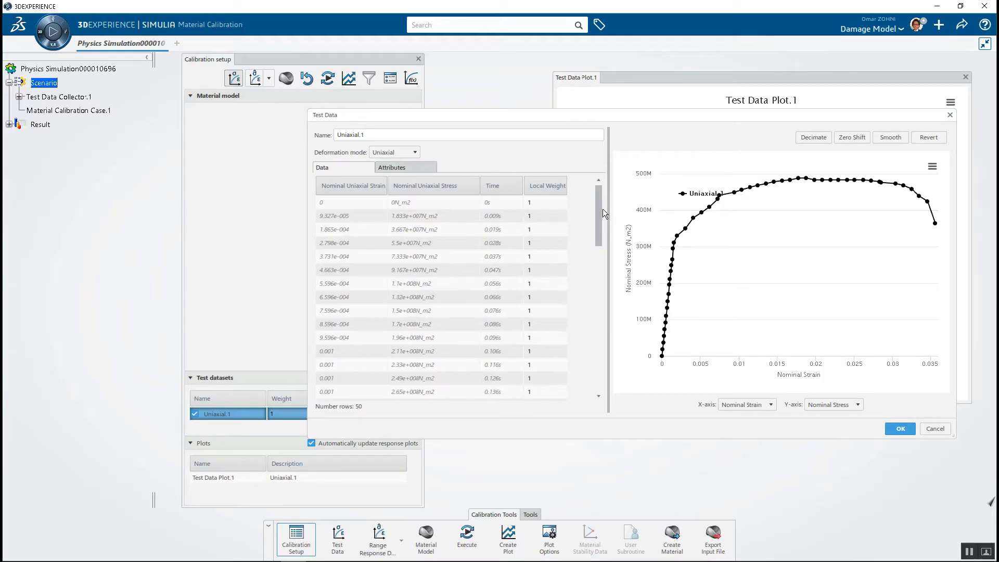
left_click_drag(597, 205, 591, 266)
left_click(355, 305)
left_click(355, 322)
left_click(356, 304)
left_click(357, 318)
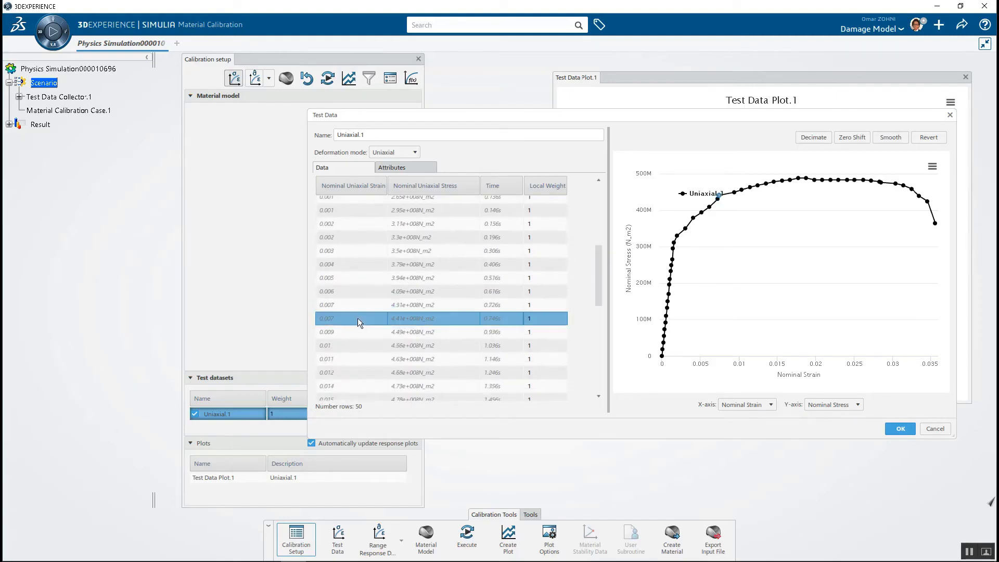
right_click(359, 317)
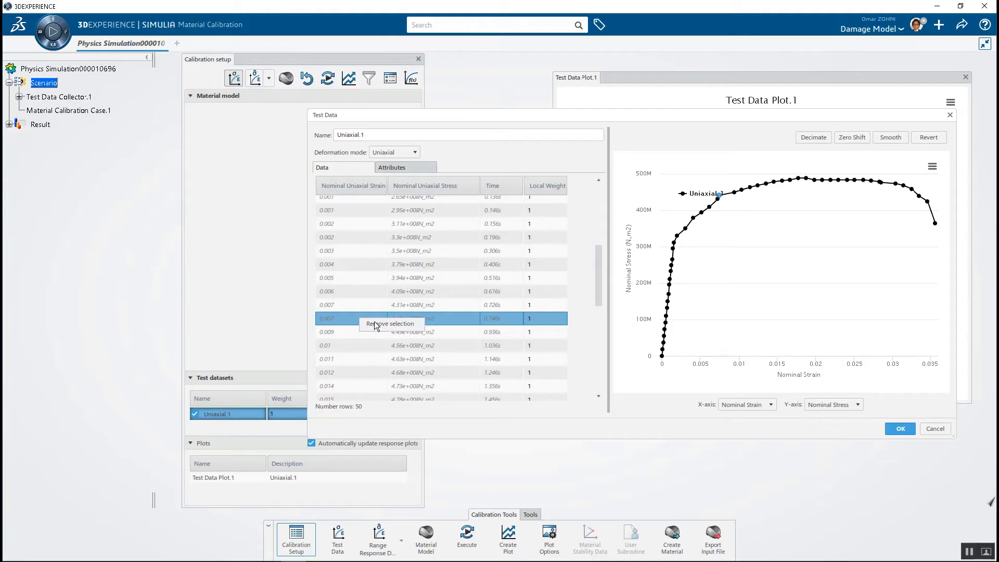
left_click(376, 324)
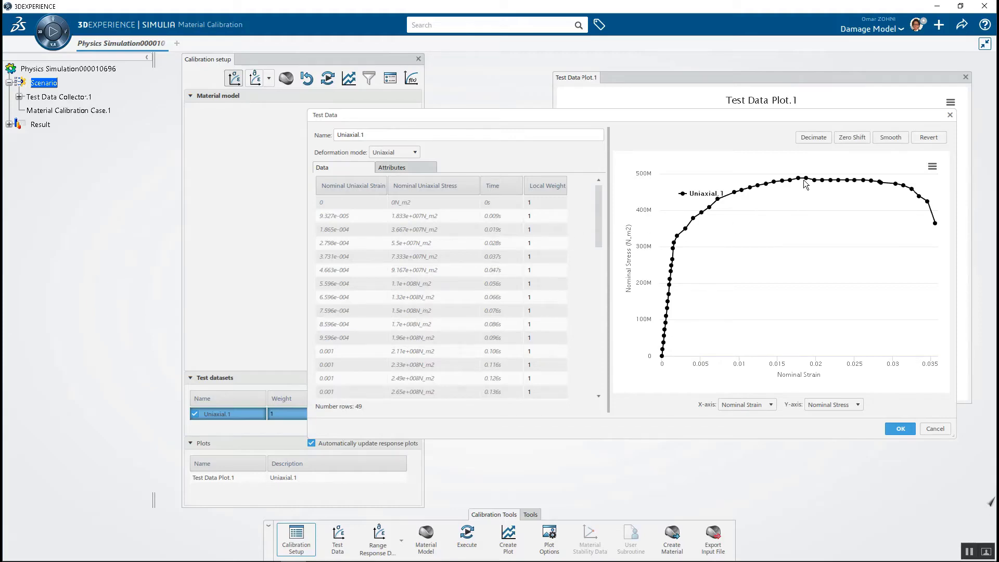
- Delete all rows beyond the stress peak, from strain 0.02 to 0.036, and accept the edited test data
mouse_move(806, 183)
left_click_drag(599, 234, 587, 348)
left_click(335, 277)
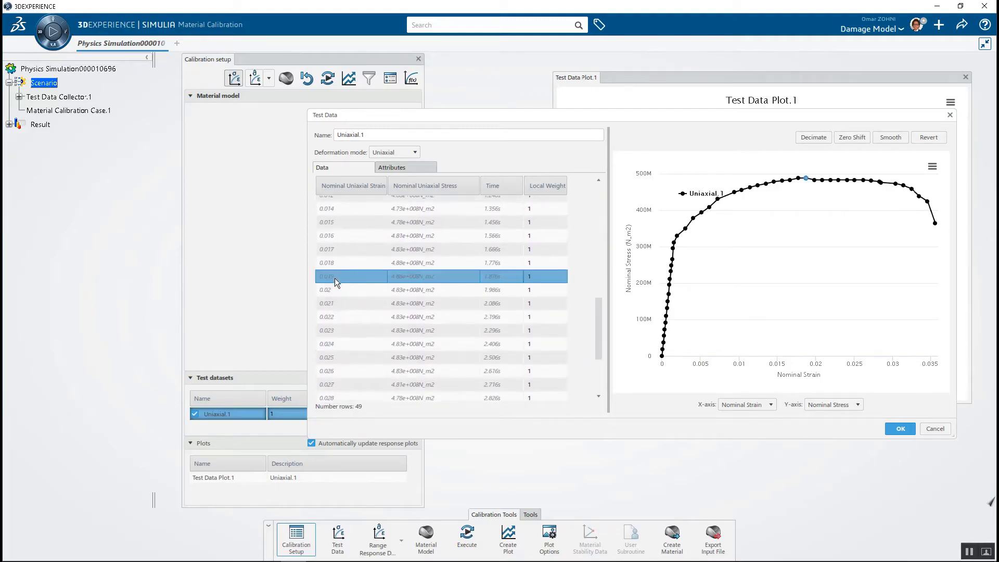
left_click(336, 289)
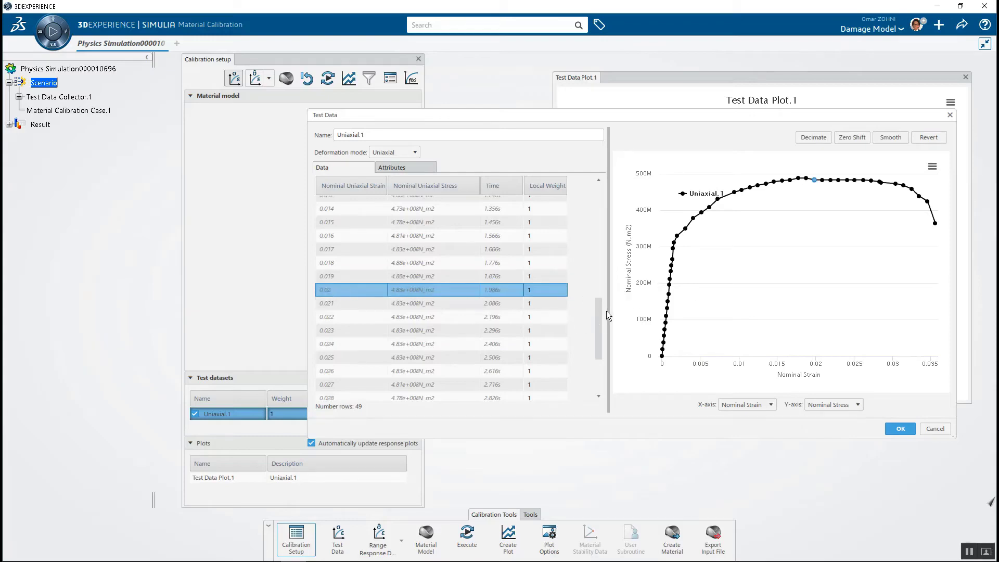
scroll(595, 323, "down", 3)
left_click(323, 394, "shift")
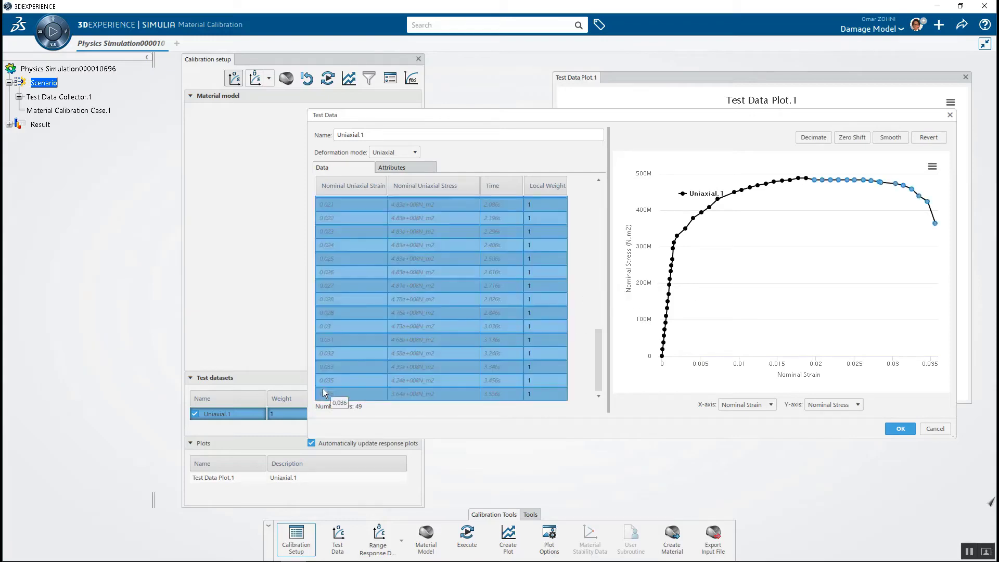
key("Delete")
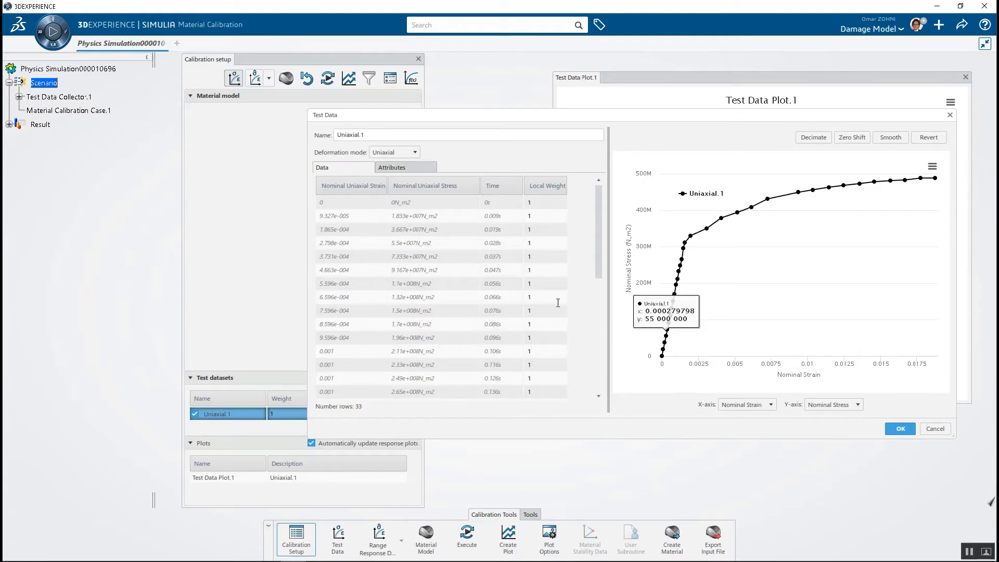
left_click(902, 428)
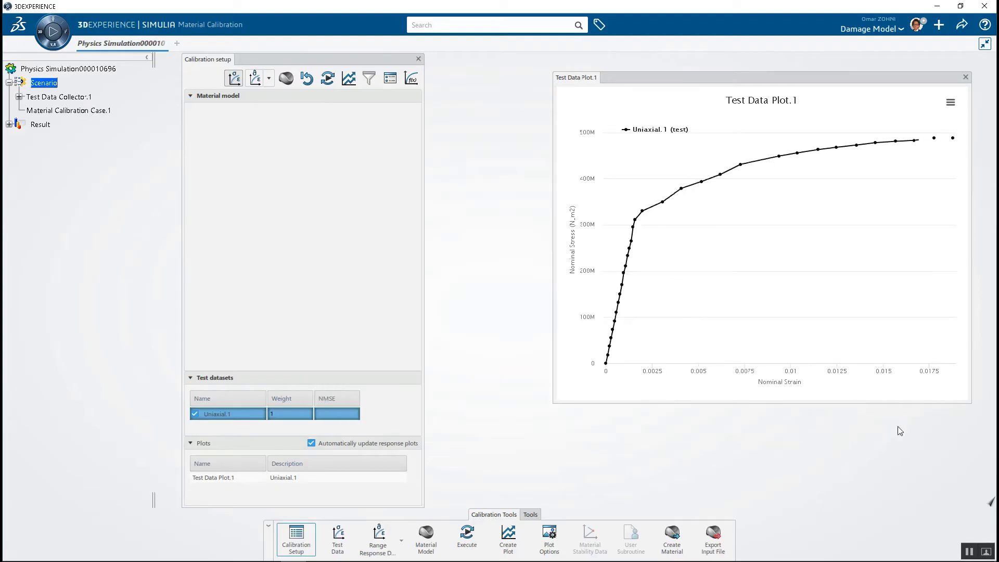
- Switch the calibration's execution mode to numerical
left_click(411, 78)
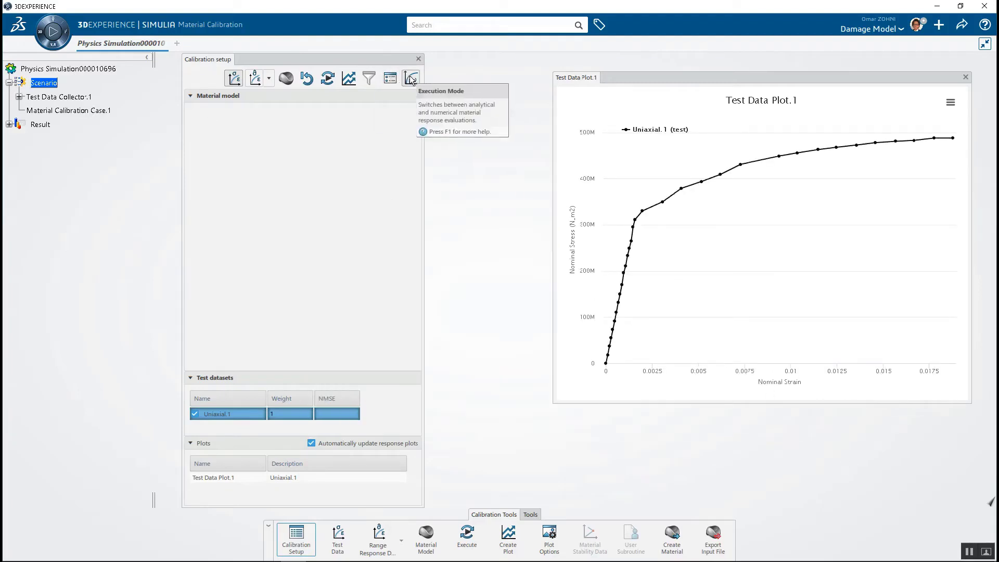
left_click(190, 98)
left_click(188, 96)
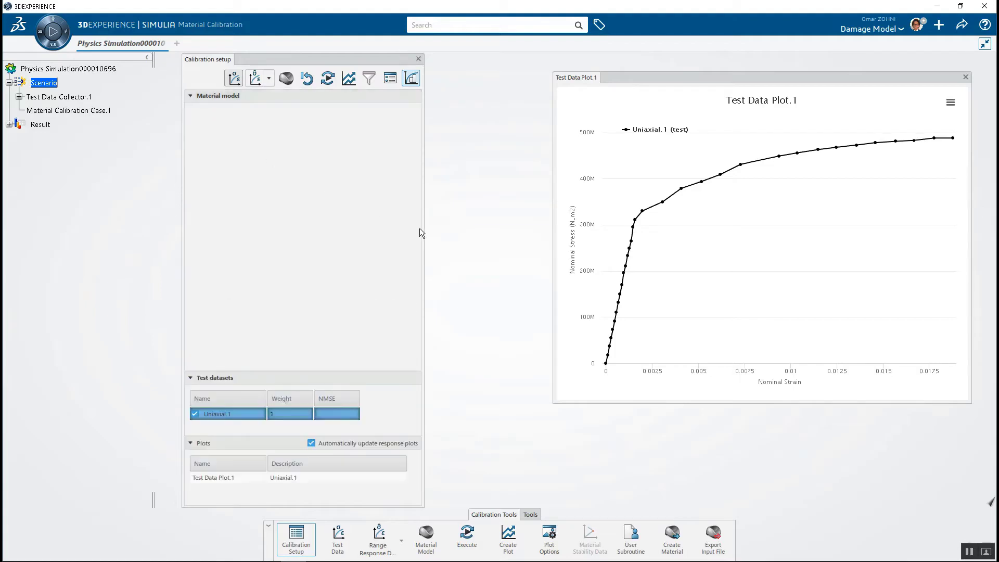
- Name the material calibration case SAE-1018-MC and assign the linear elastic Elastic-Plastic material model
left_click(285, 78)
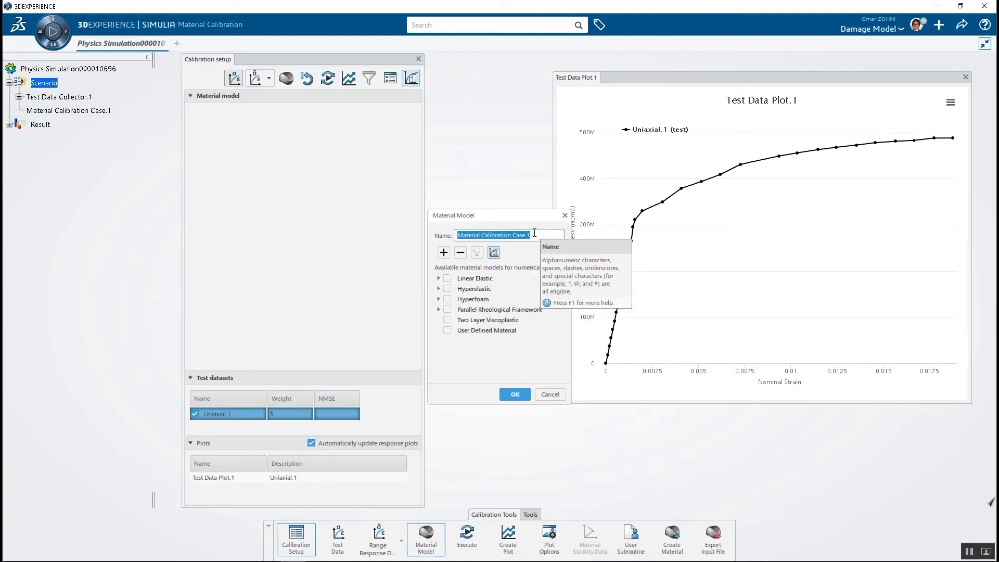
type("SA")
type("E-1018")
type("_MC")
key("BackSpace")
key("BackSpace")
key("BackSpace")
type("-MC")
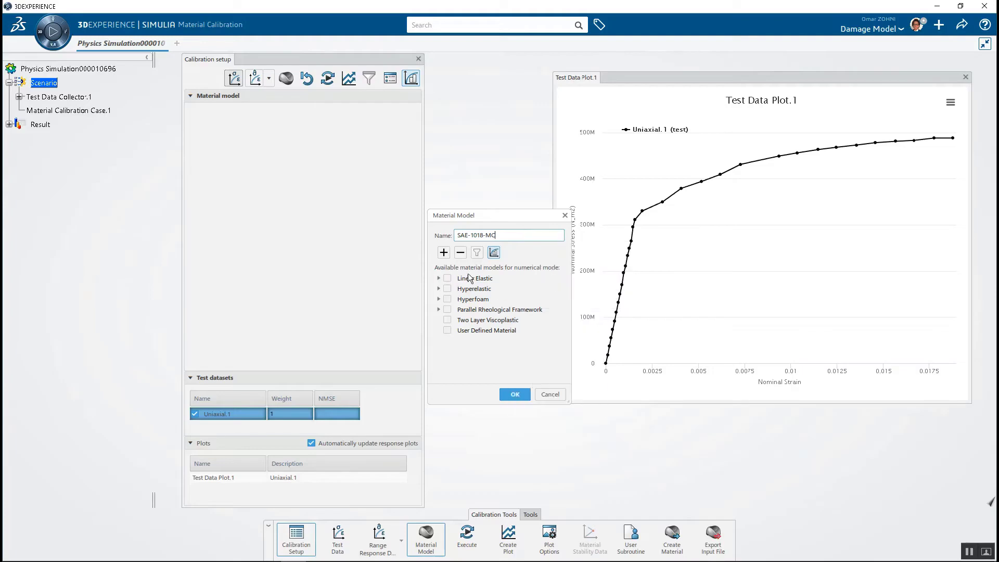
left_click(439, 278)
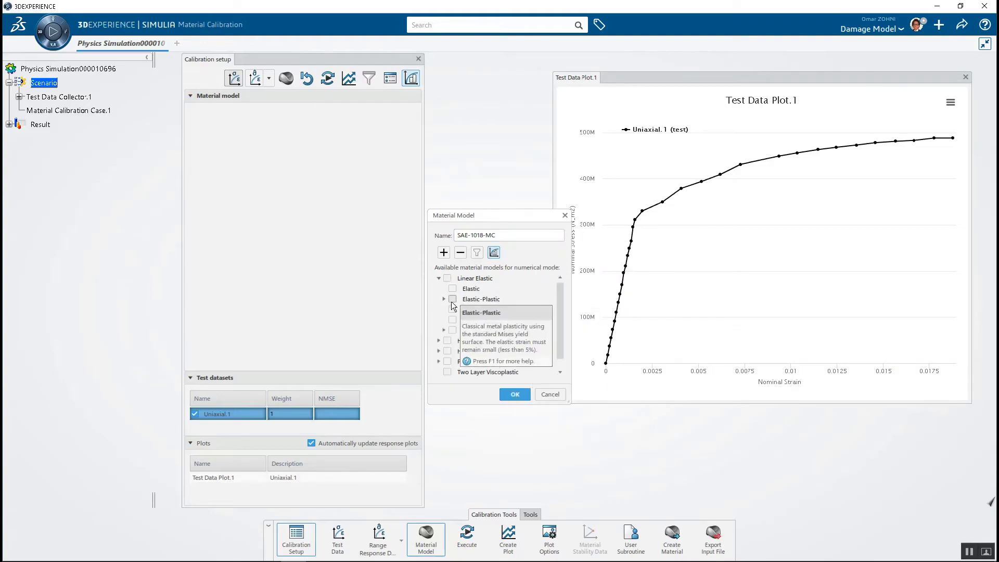
left_click(453, 300)
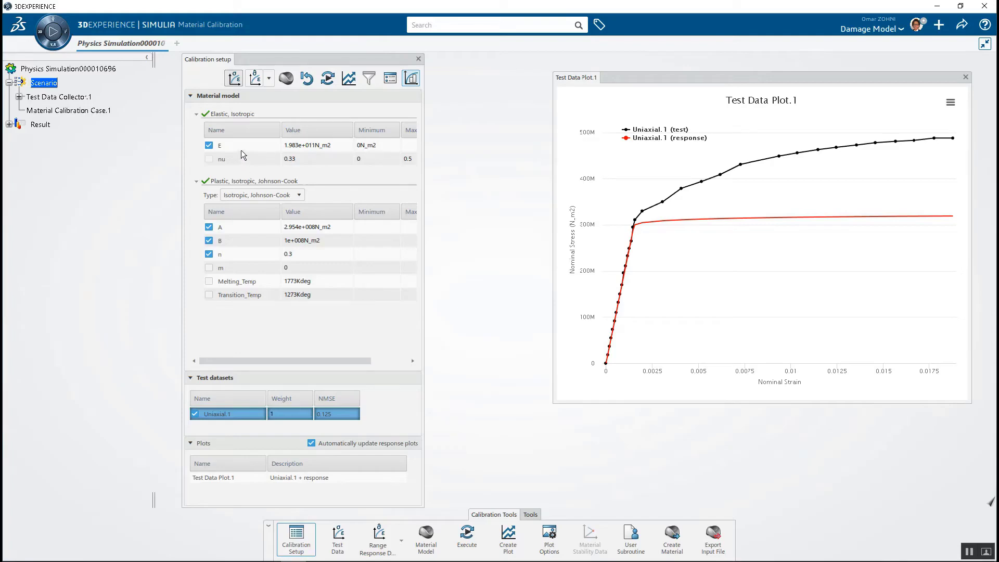
- Exclude the elastic parameter E from the calibration and set its value to 205GPa
left_click(208, 145)
double_click(317, 145)
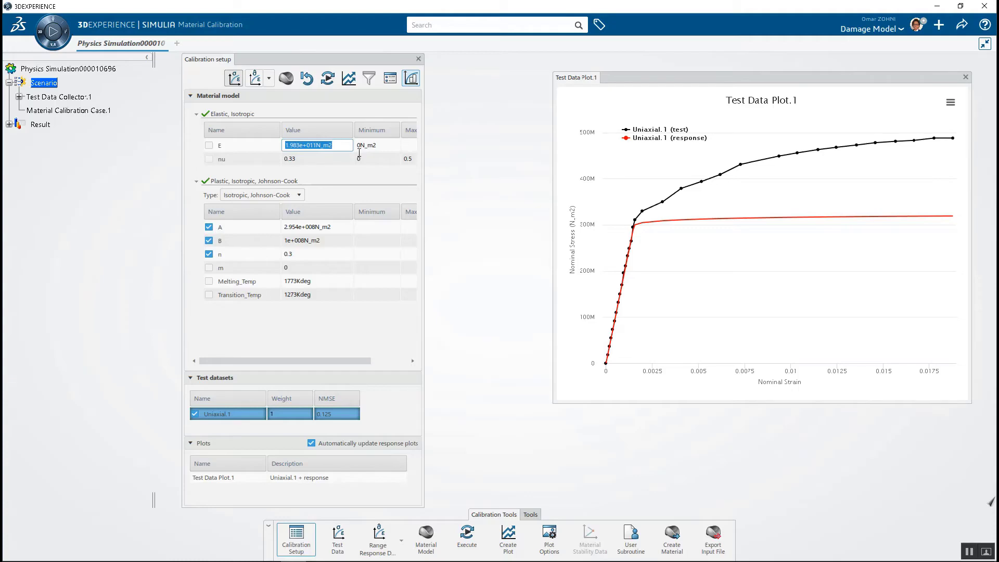
key("End")
type("05")
key("BackSpace")
key("BackSpace")
key("BackSpace")
key("BackSpace")
key("BackSpace")
key("BackSpace")
key("BackSpace")
key("BackSpace")
key("BackSpace")
key("BackSpace")
key("BackSpace")
key("BackSpace")
key("BackSpace")
key("BackSpace")
key("BackSpace")
type("205GPa")
key("Return")
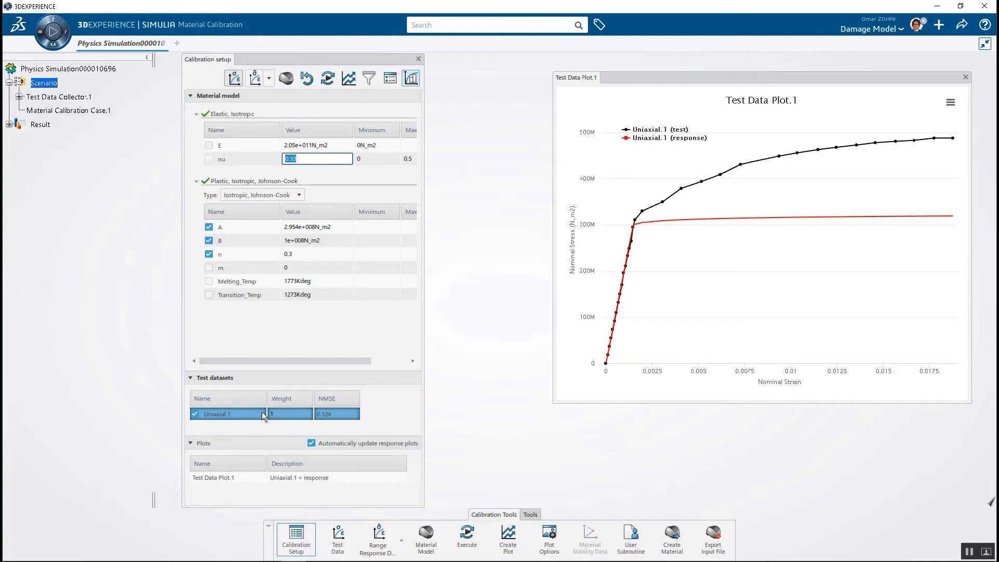
- Run the Johnson-Cook calibration, close the objective history and check the fitted response against the uniaxial test curve
left_click(320, 82)
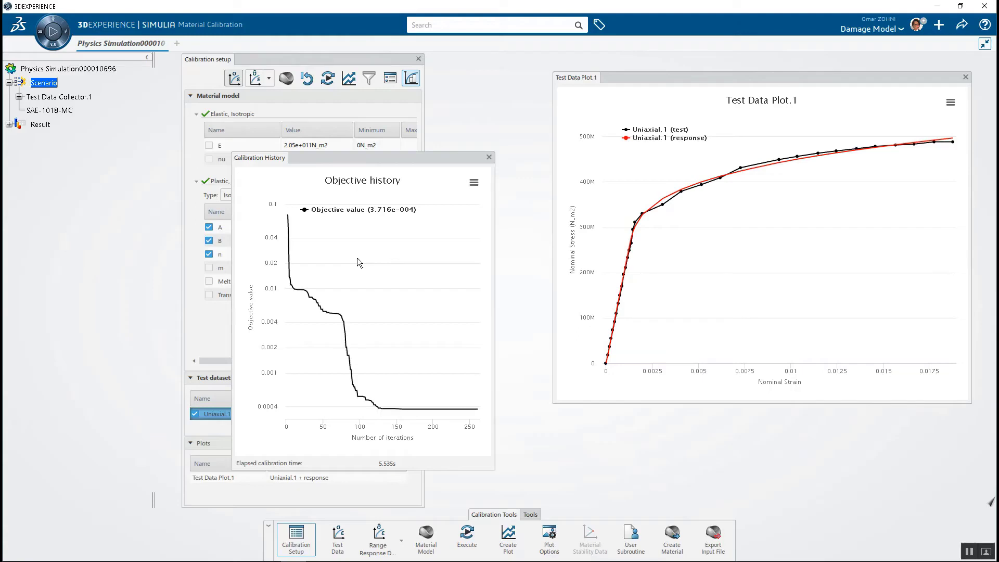
left_click(489, 157)
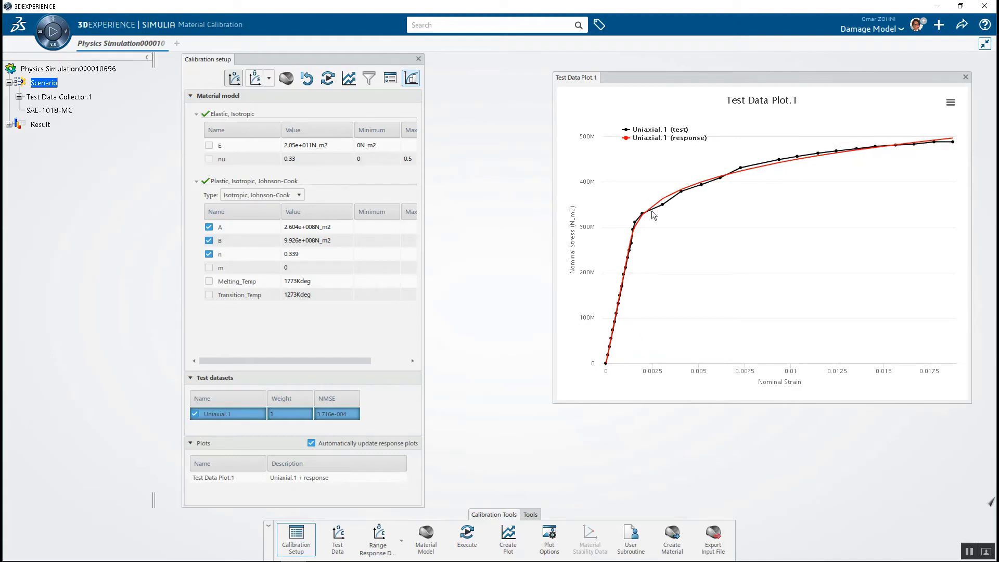
mouse_move(620, 296)
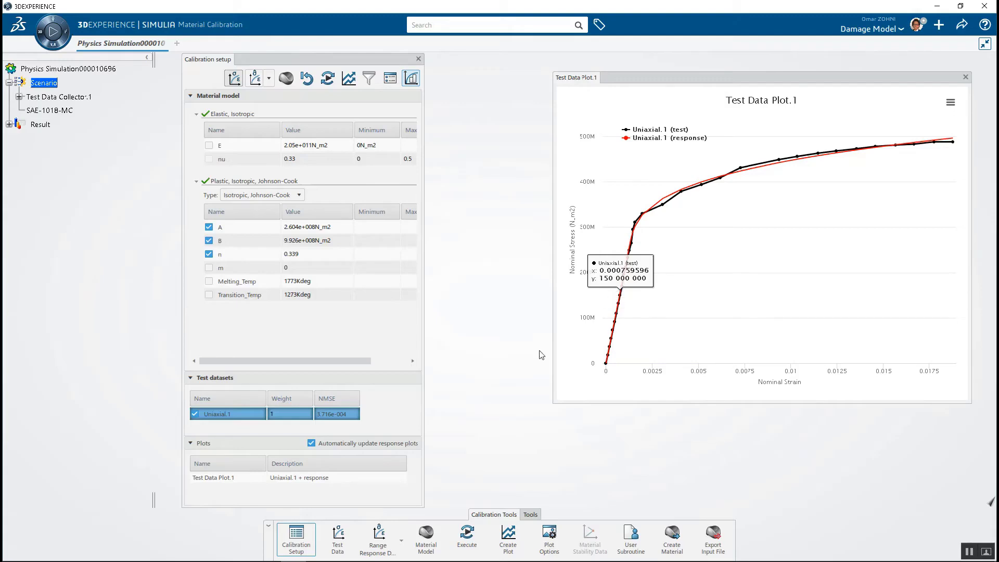
left_click(962, 27)
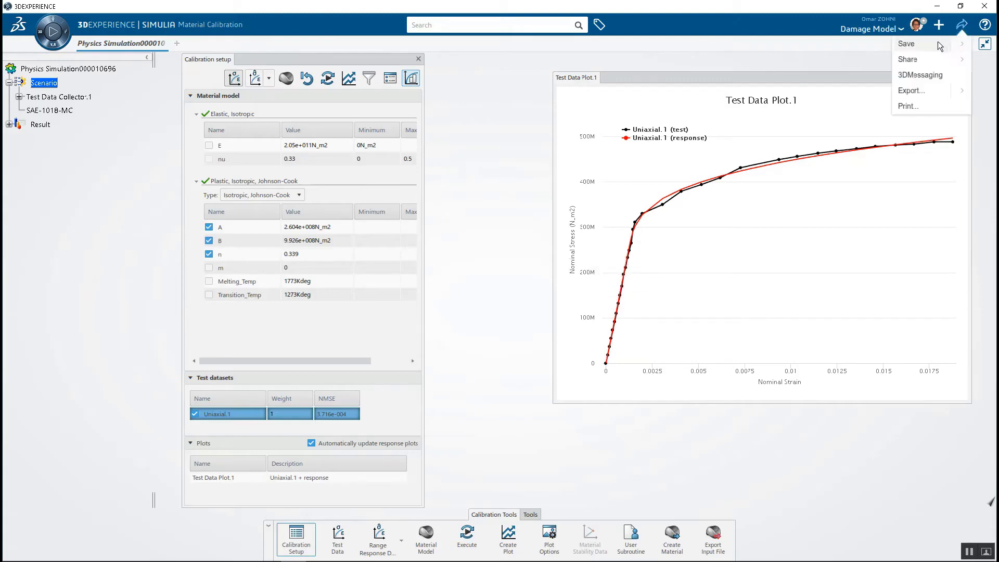
left_click(512, 245)
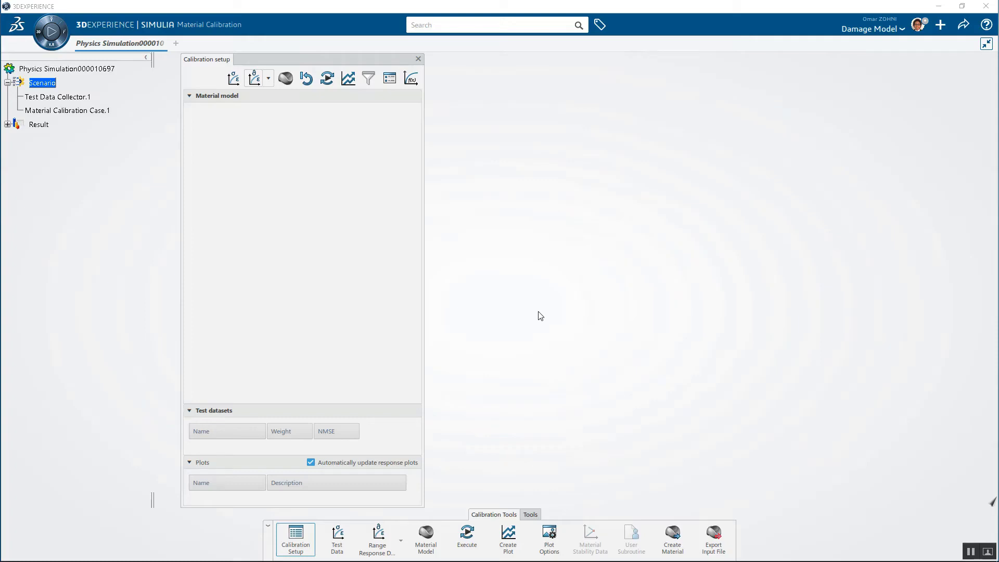
- Open ST_EB_PT_Vol_test_data.xlsx from the Demo Folder > SME > Material Calibration folder on drive E for test data import
left_click(231, 83)
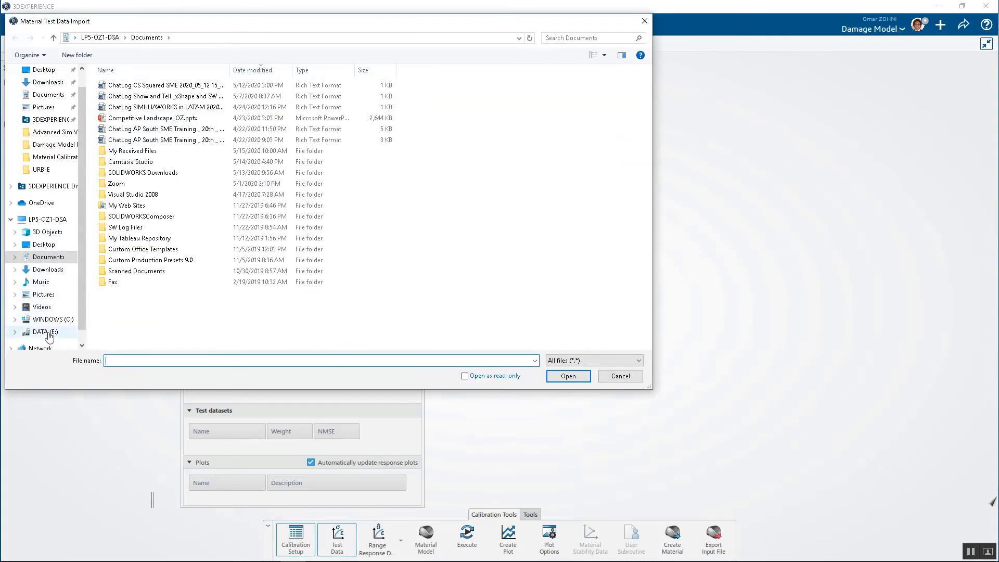
left_click(47, 333)
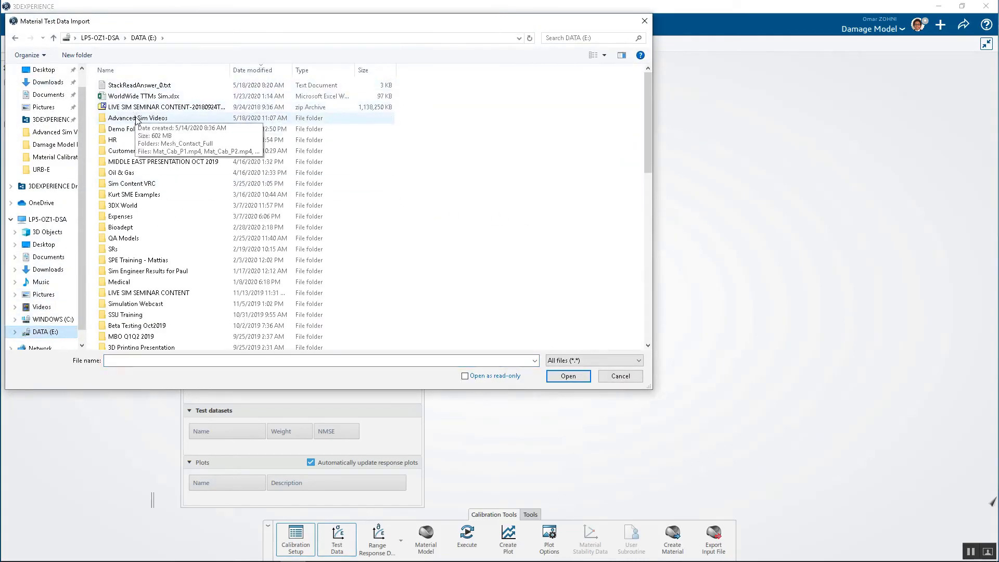
double_click(125, 129)
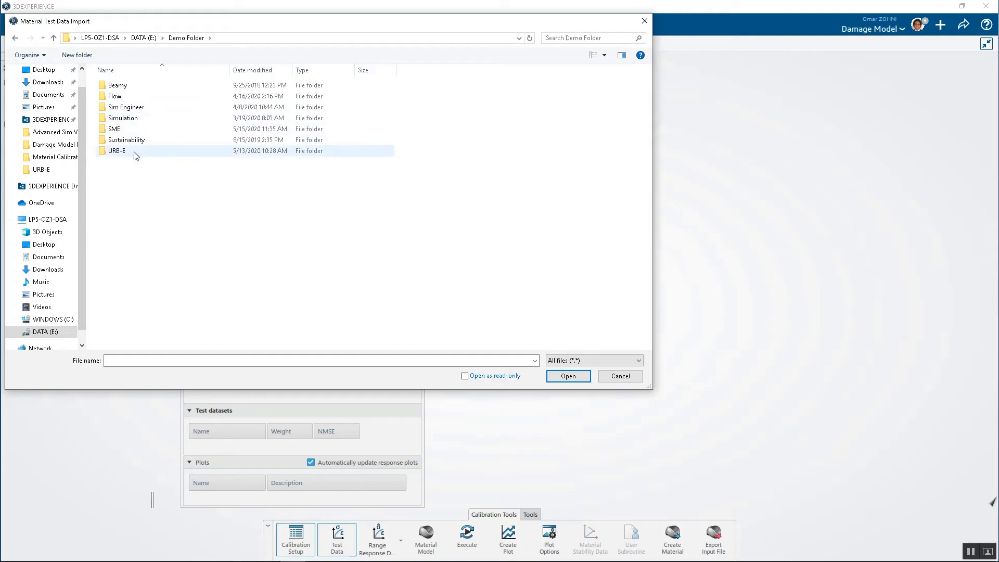
double_click(133, 130)
double_click(144, 107)
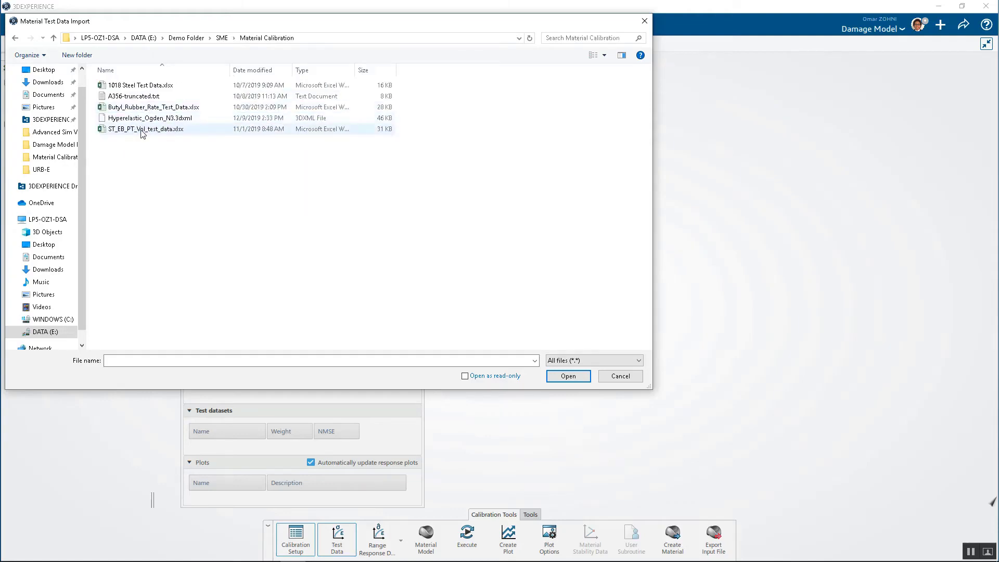
double_click(143, 130)
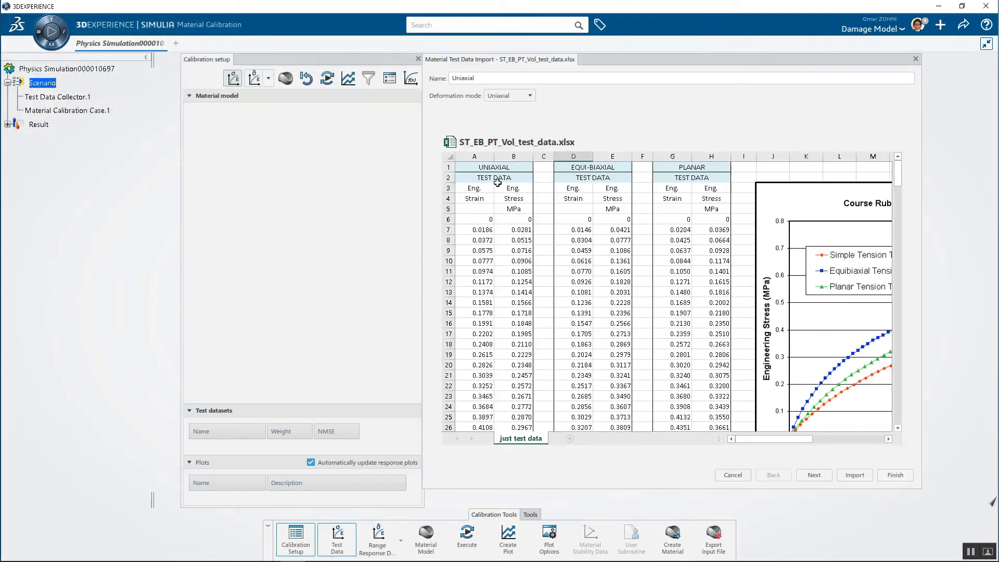
- Import spreadsheet columns A and B as the Uniaxial test dataset
mouse_move(902, 179)
left_mouse_down()
mouse_move(910, 251)
mouse_move(915, 171)
left_mouse_up()
left_click_drag(761, 440, 562, 432)
left_click_drag(475, 156, 513, 155)
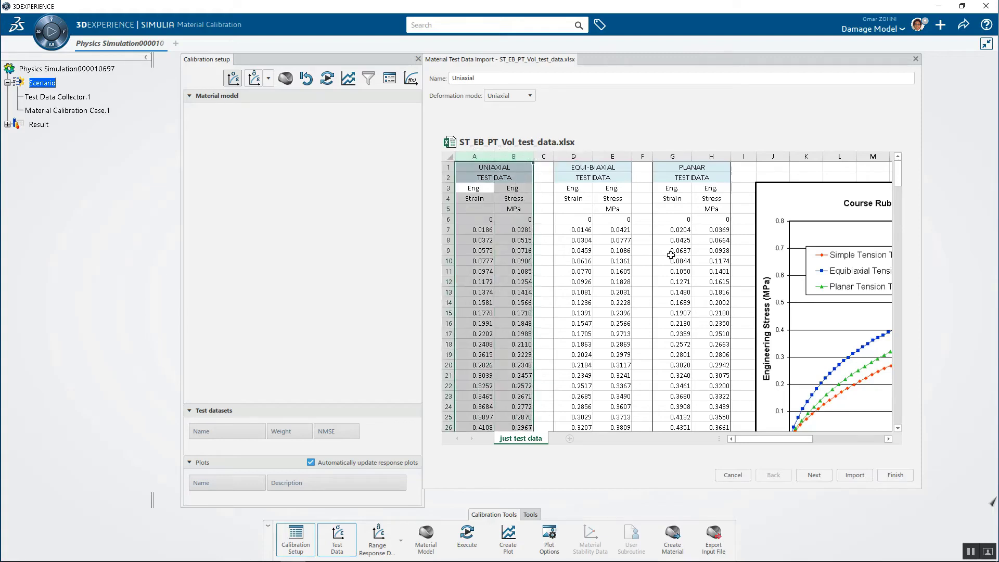
key("ctrl+c")
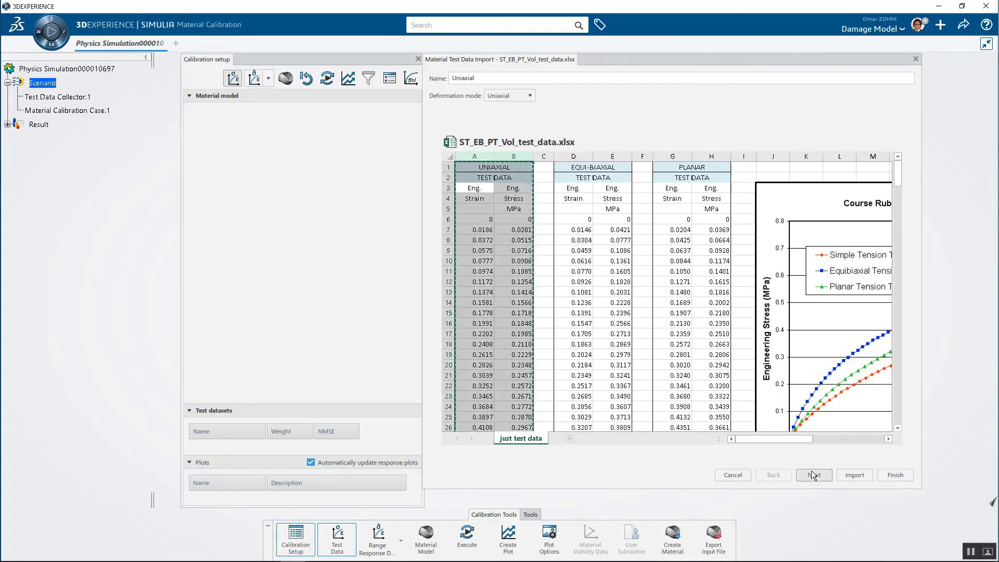
left_click(806, 474)
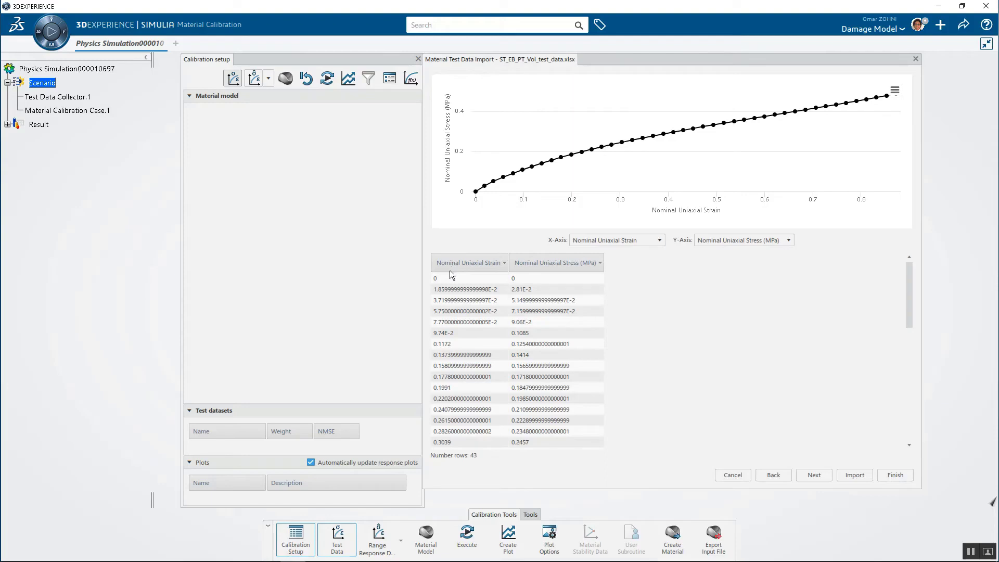
left_click(853, 475)
left_click(287, 415)
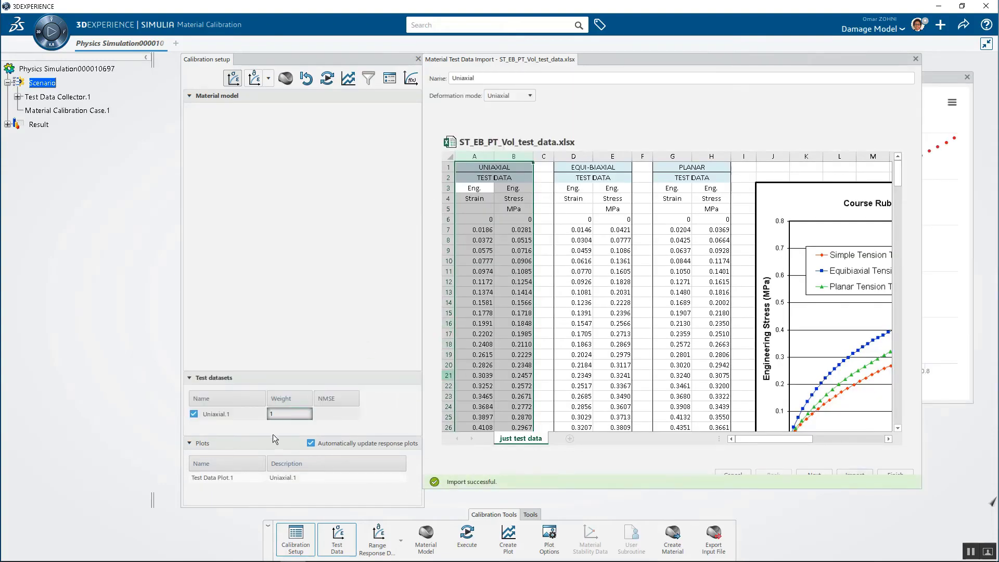
- Set the deformation mode to Biaxial and import the equi-biaxial columns D and E as a test dataset
left_click(517, 94)
left_click(501, 117)
left_click_drag(574, 156, 607, 156)
left_click(815, 475)
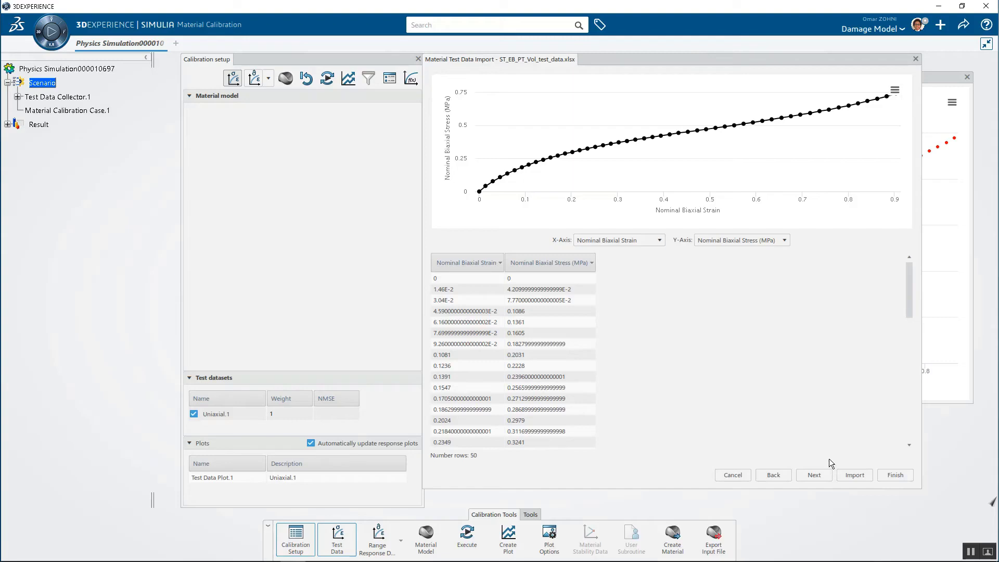
left_click(850, 476)
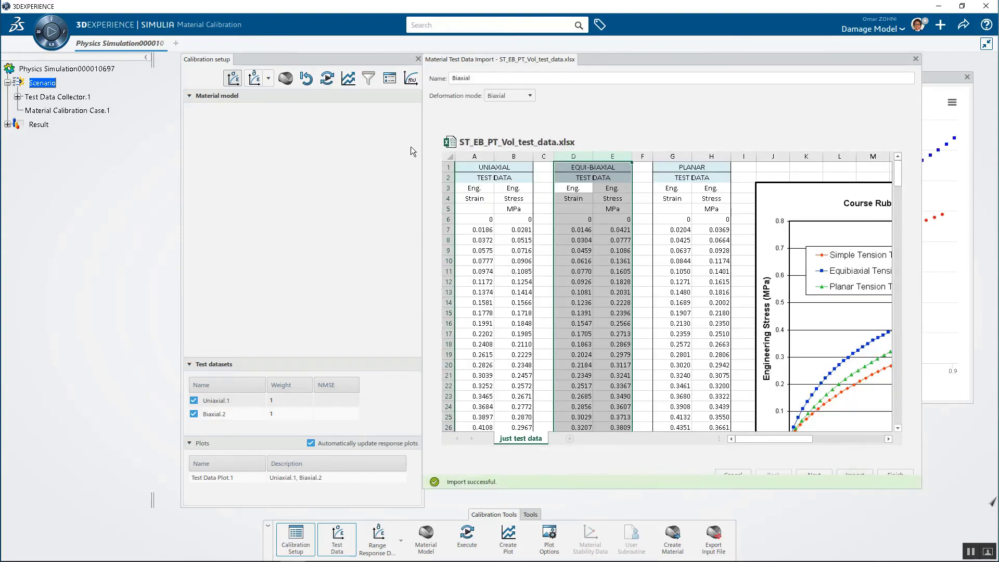
- Set the deformation mode to Planar and import the planar columns G and H as a test dataset
left_click(509, 95)
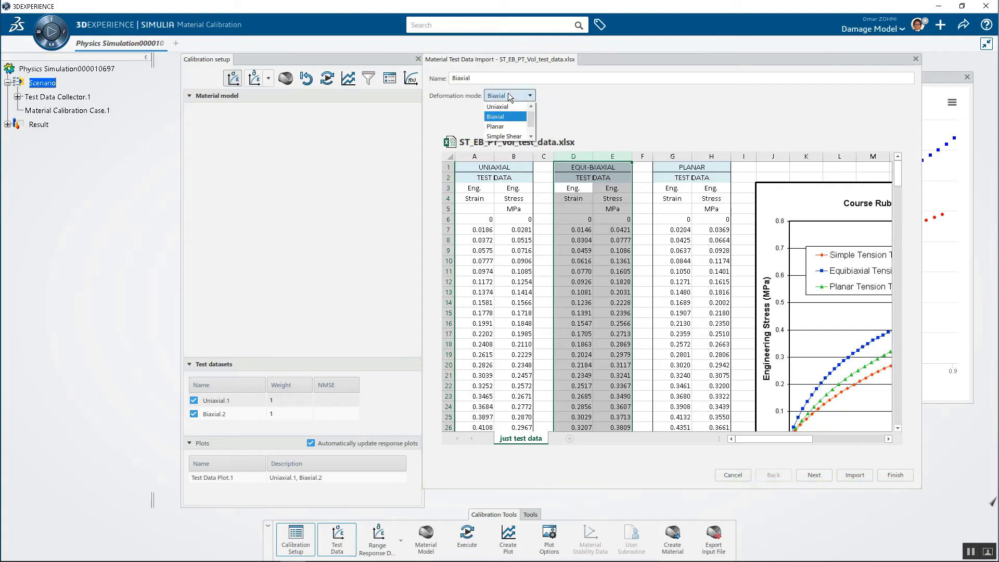
left_click(504, 128)
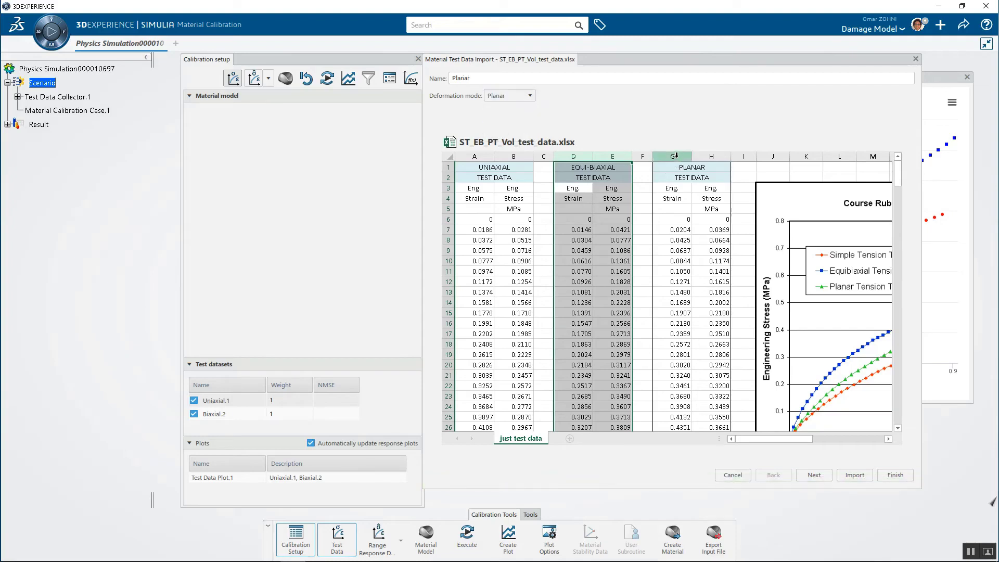
left_click_drag(677, 155, 711, 156)
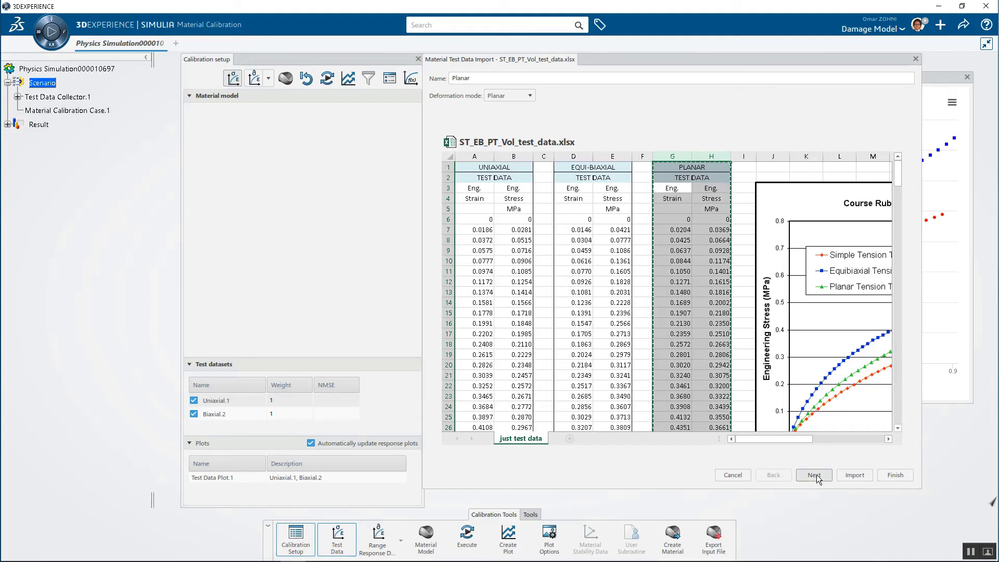
left_click(815, 475)
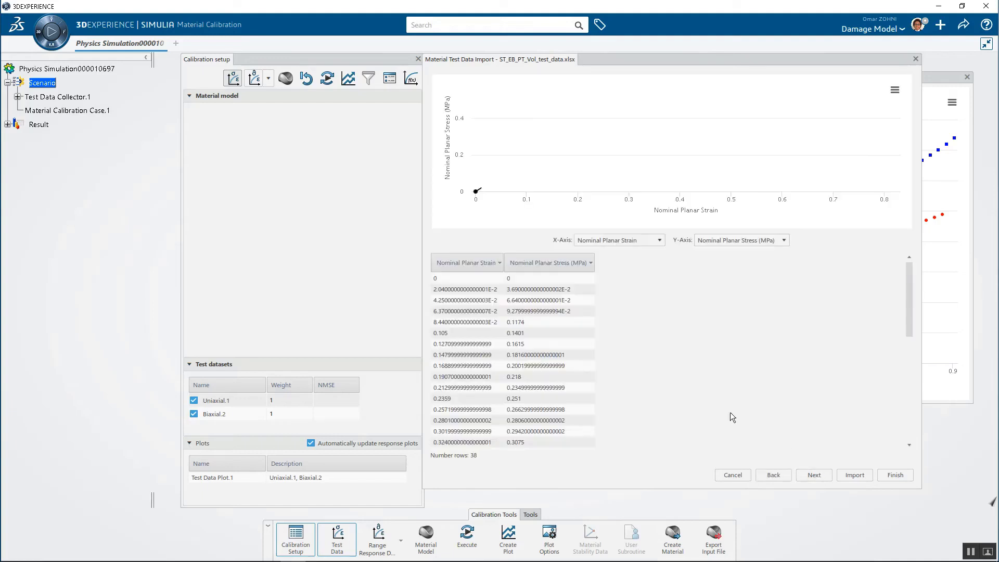
left_click(855, 475)
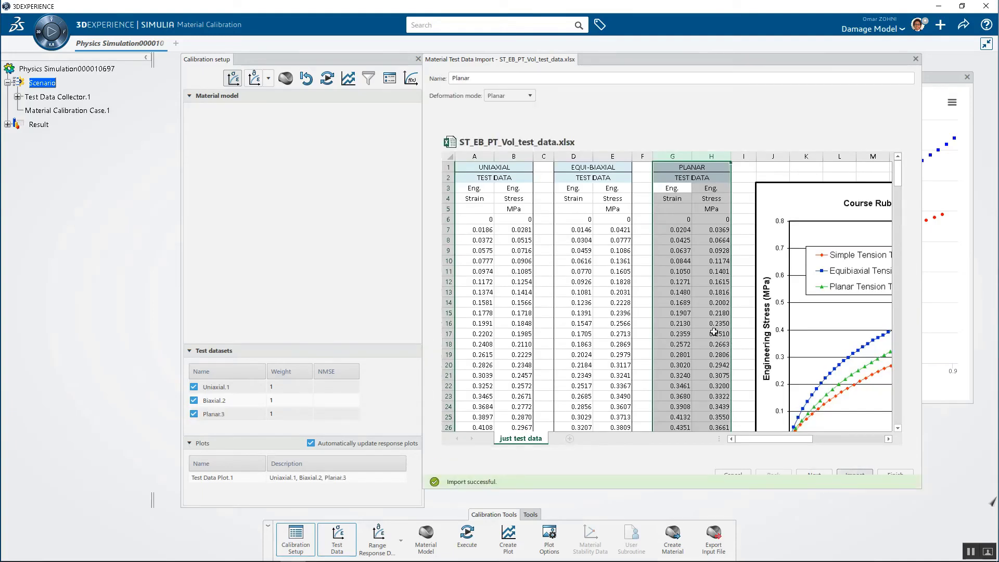
- Set the deformation mode to Volumetric and load the volumetric columns V and W into the import preview
left_click(520, 95)
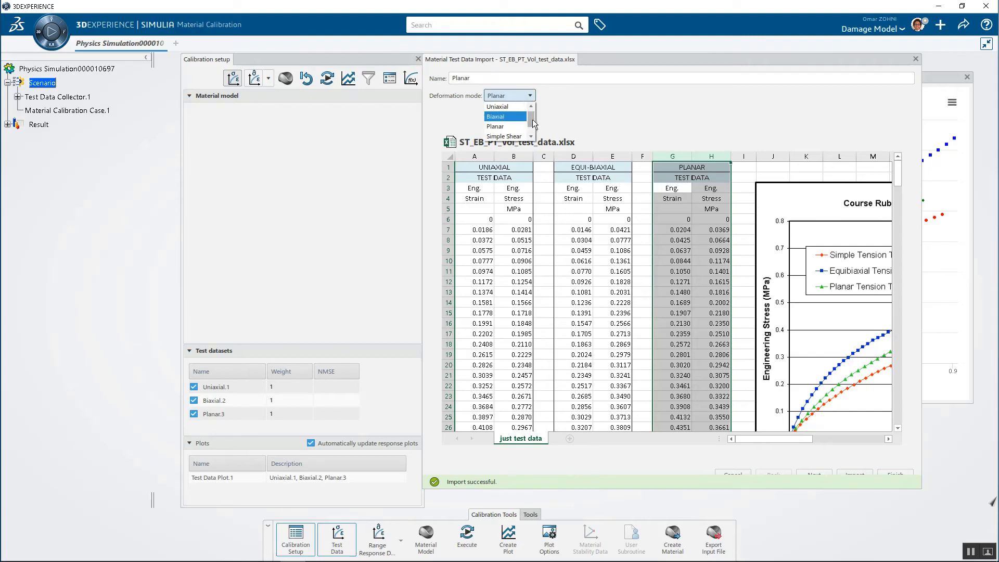
left_click(514, 136)
left_click_drag(768, 438, 880, 439)
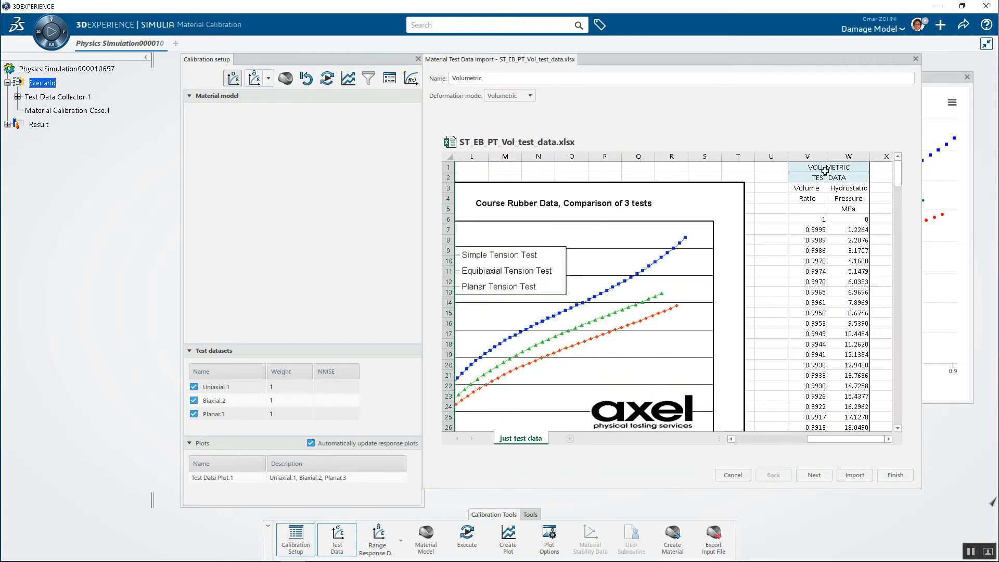
left_click(809, 155)
left_click_drag(827, 154, 839, 154)
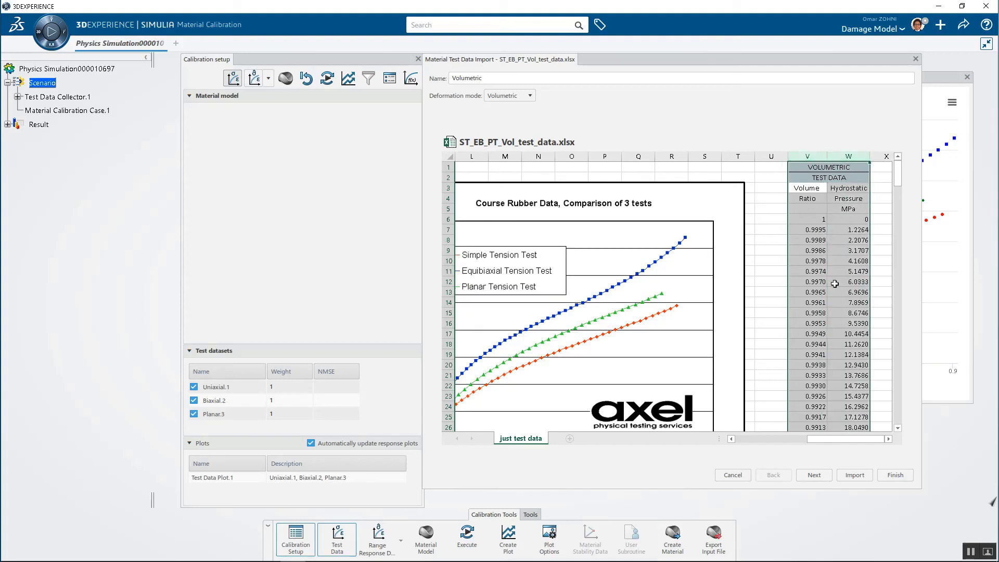
left_click(820, 478)
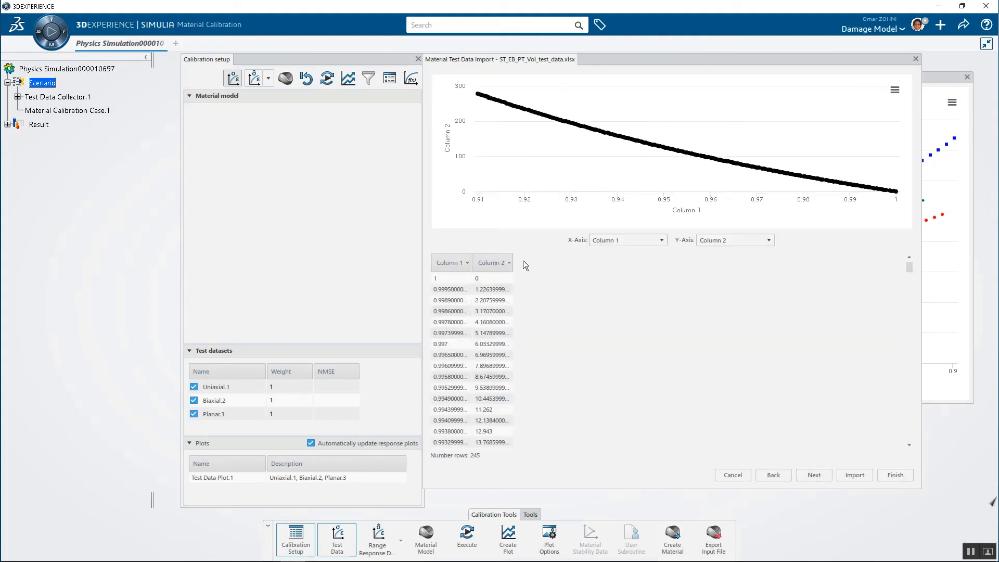
- Assign Volume Ratio to the first column and Pressure in Megapascal (MPa) to the second, and finish the volumetric data import
left_click_drag(469, 254, 668, 262)
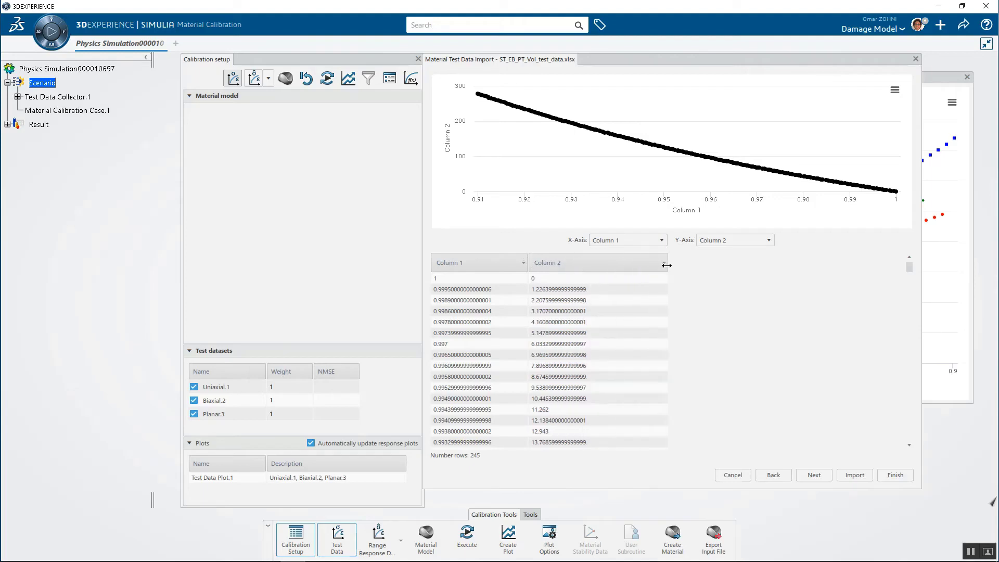
left_click(521, 259)
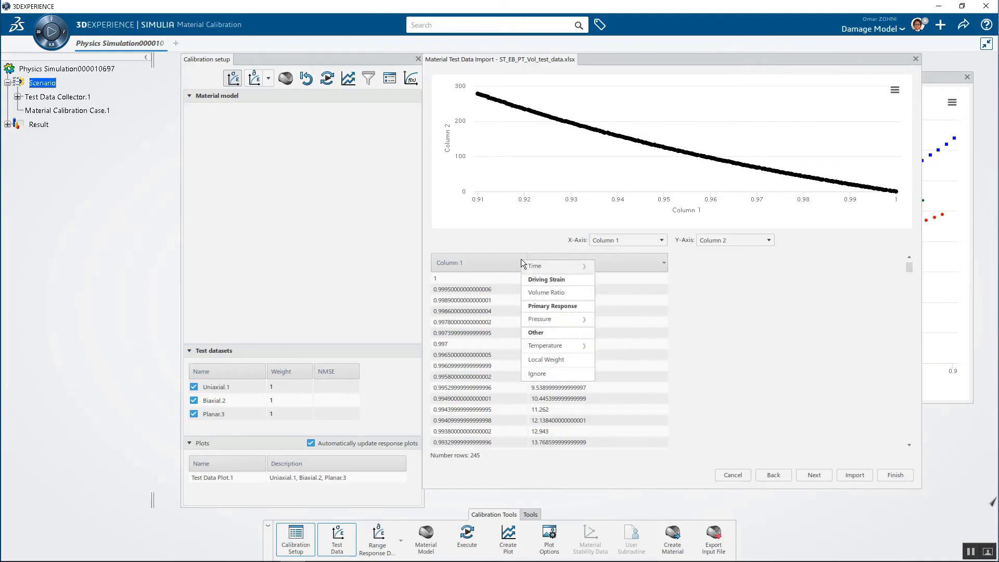
left_click(536, 293)
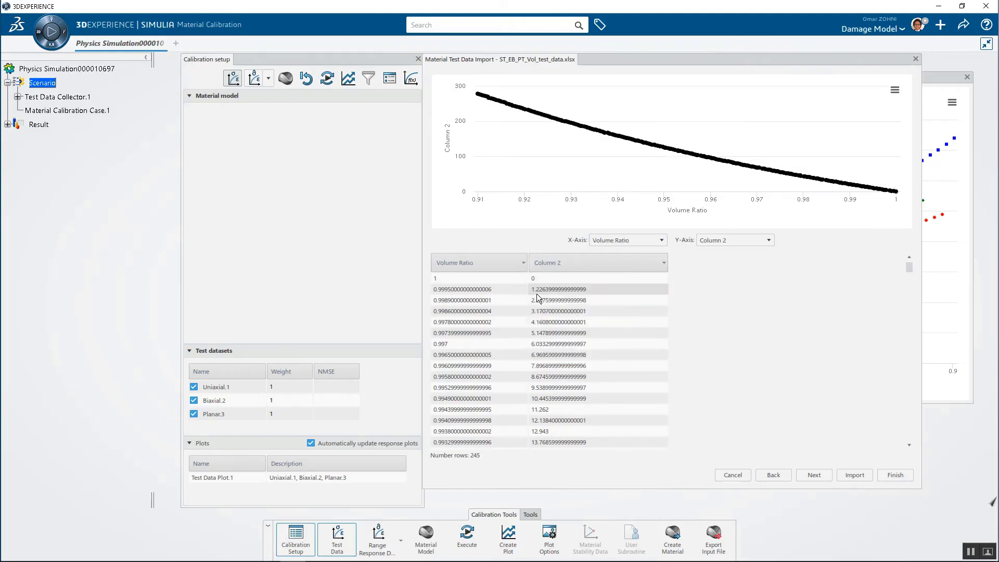
left_click(666, 261)
mouse_move(702, 321)
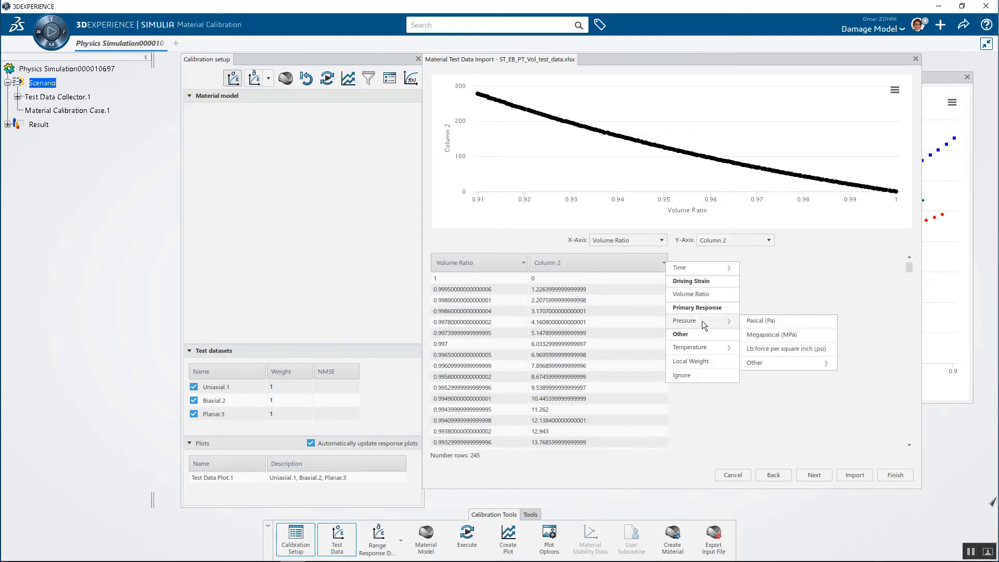
left_click(765, 333)
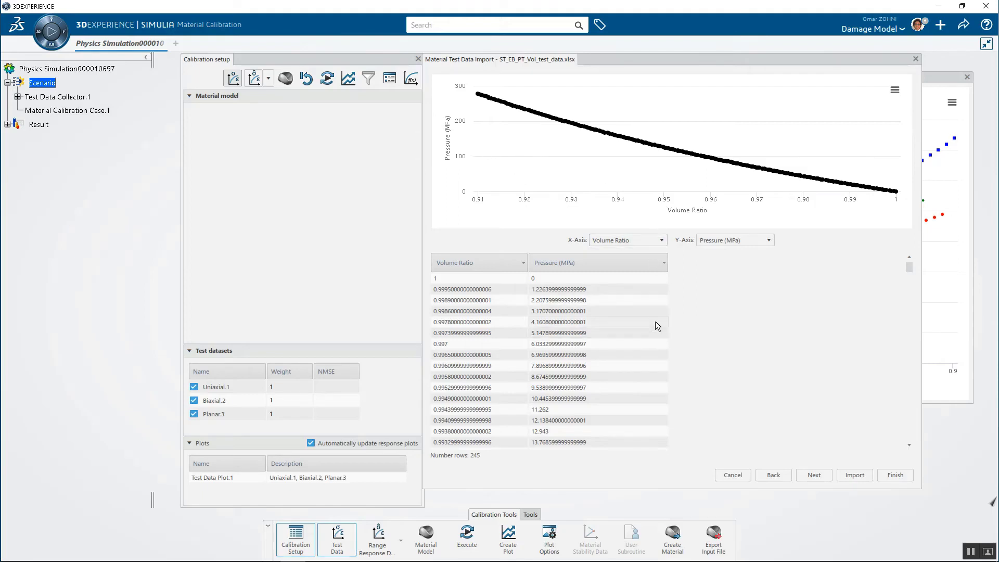
left_click(891, 477)
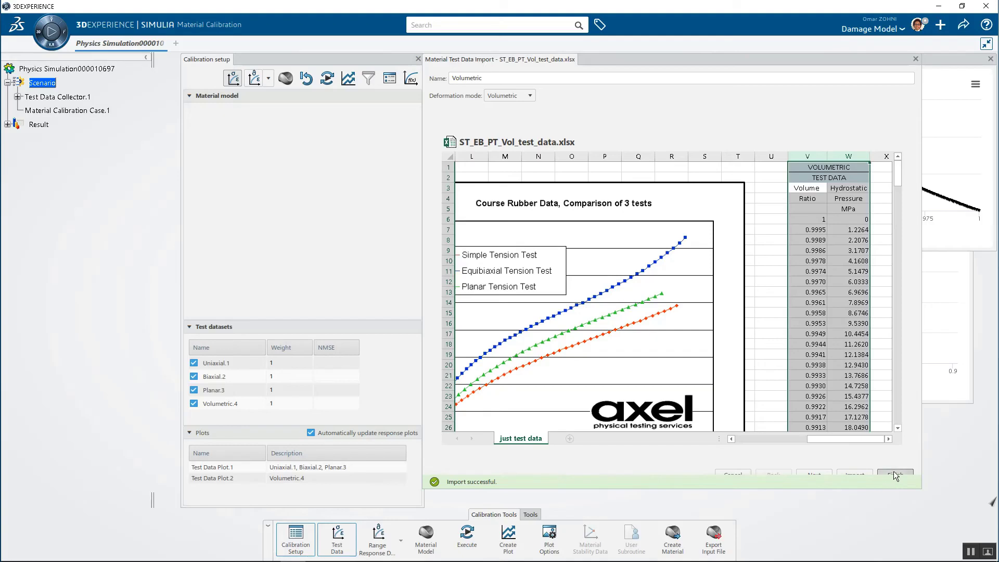
left_click(894, 471)
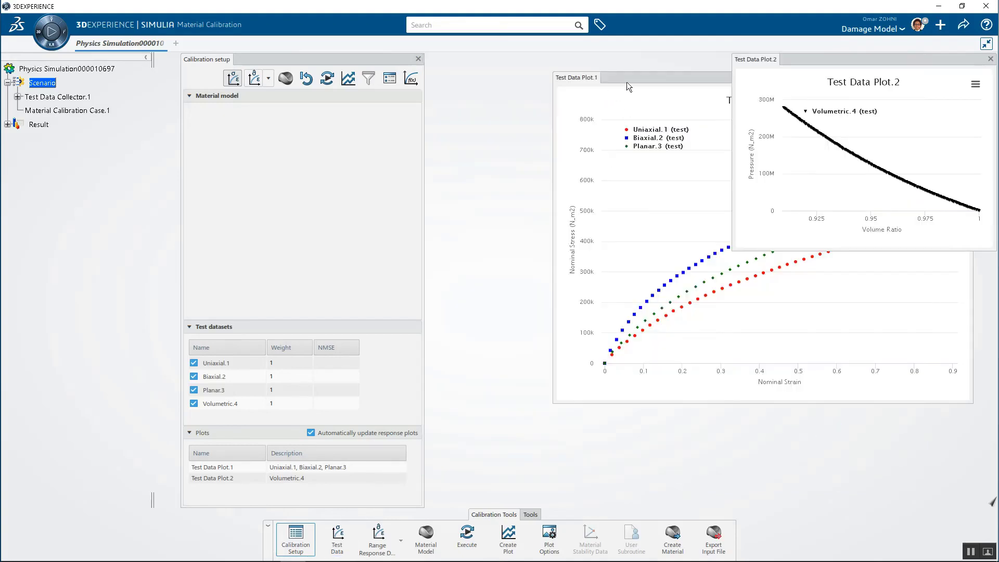
- Move Test Data Plot.1 next to the calibration setup and bring Test Data Plot.2 to the front
left_click(595, 83)
left_click_drag(647, 78, 528, 61)
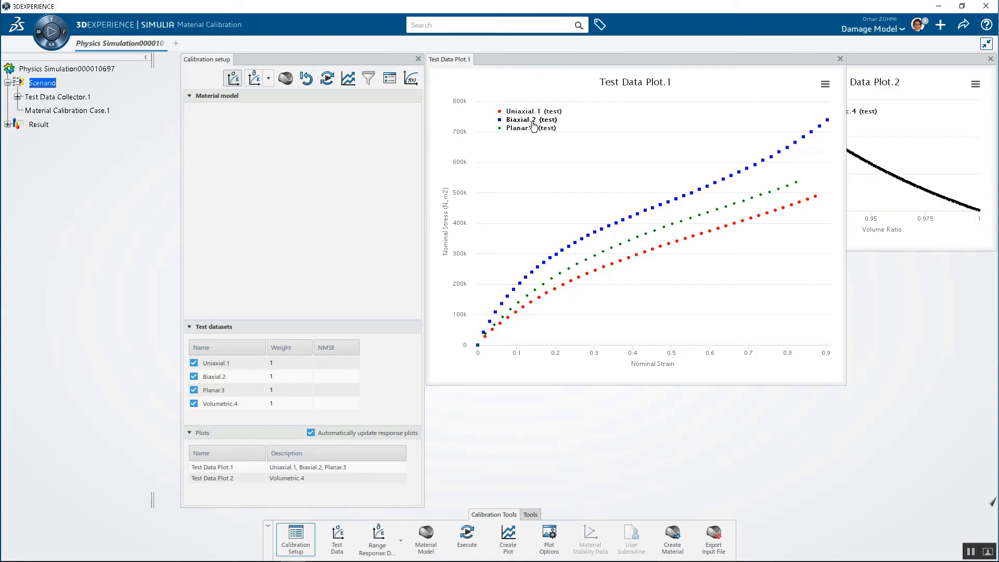
left_click(914, 65)
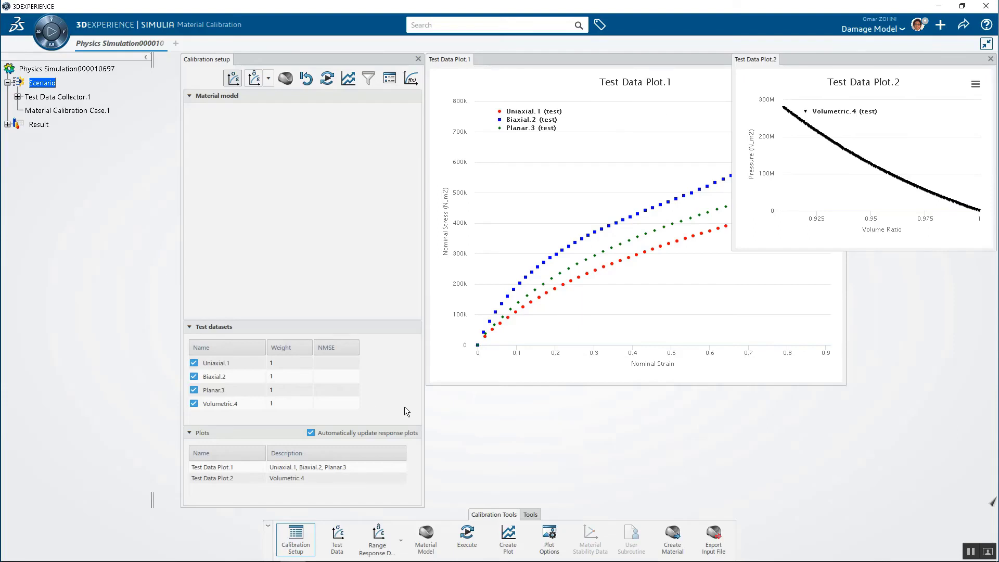
- Define a material model named Hyper_MC using the Hyperelastic option without Mullins Effect
left_click(284, 79)
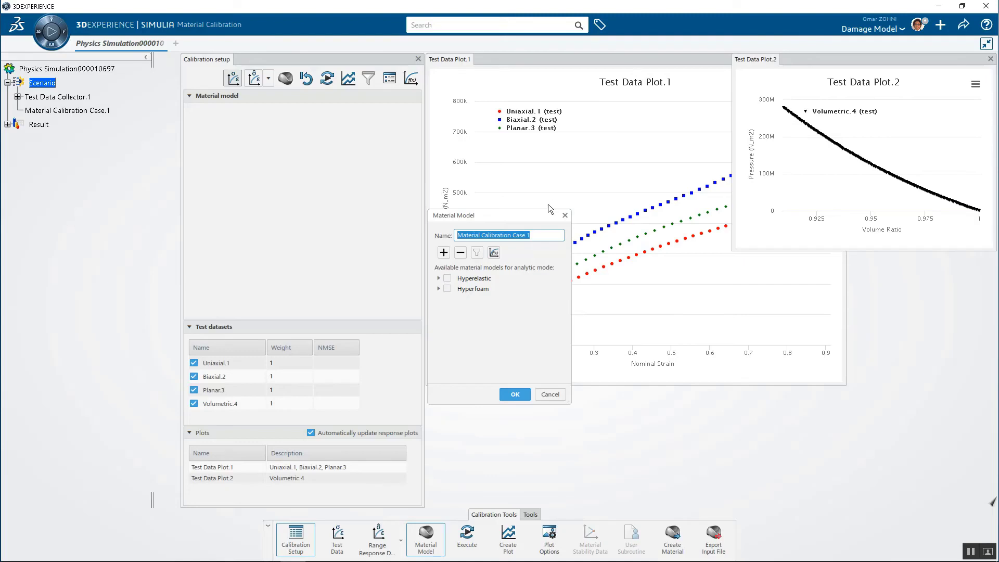
type("Hyper_MC")
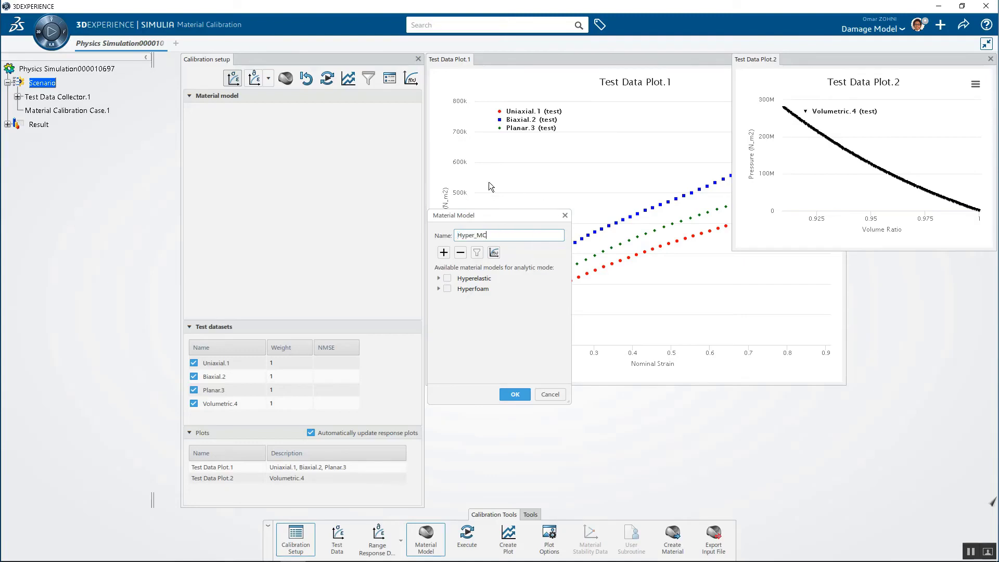
left_click(438, 278)
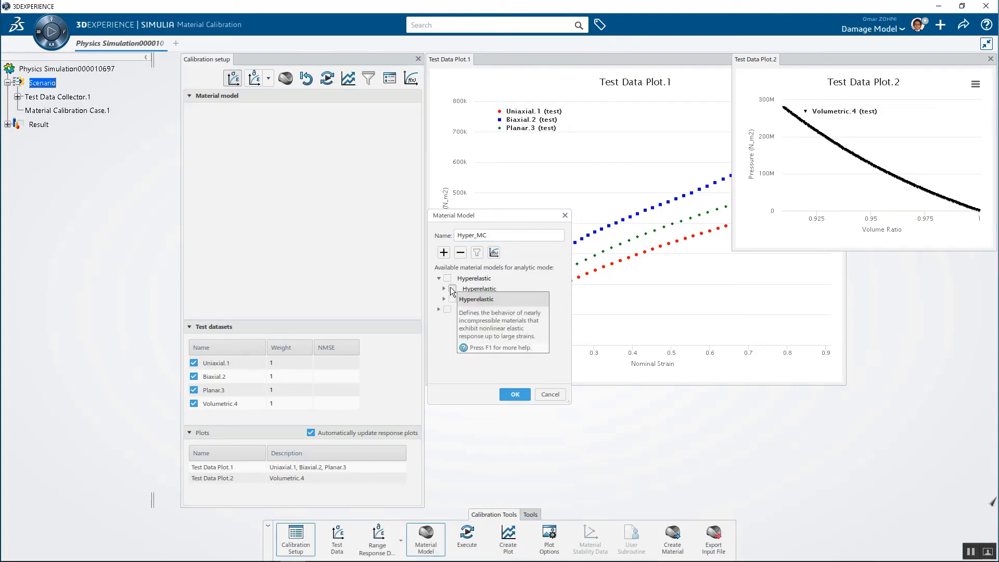
left_click(453, 290)
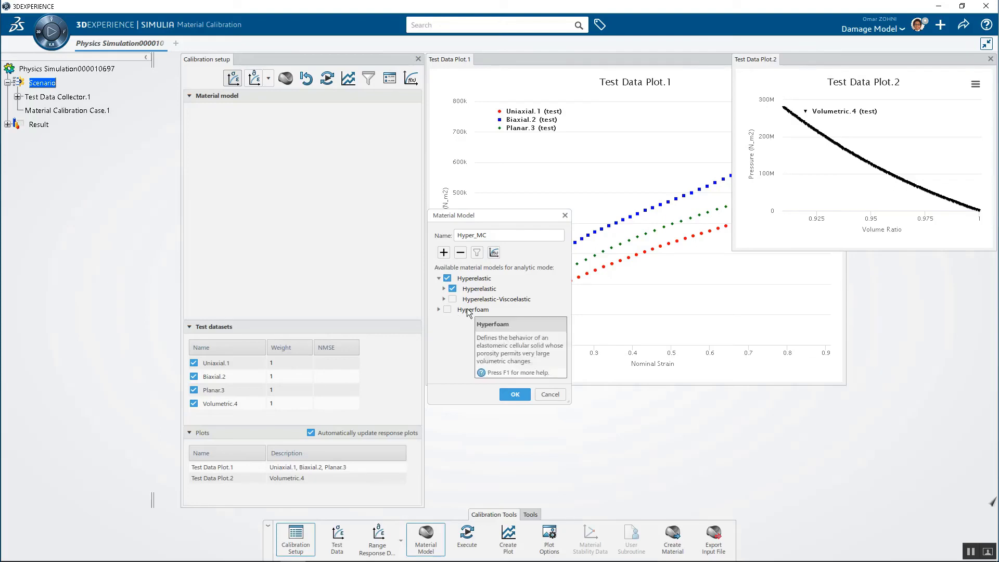
left_click(444, 289)
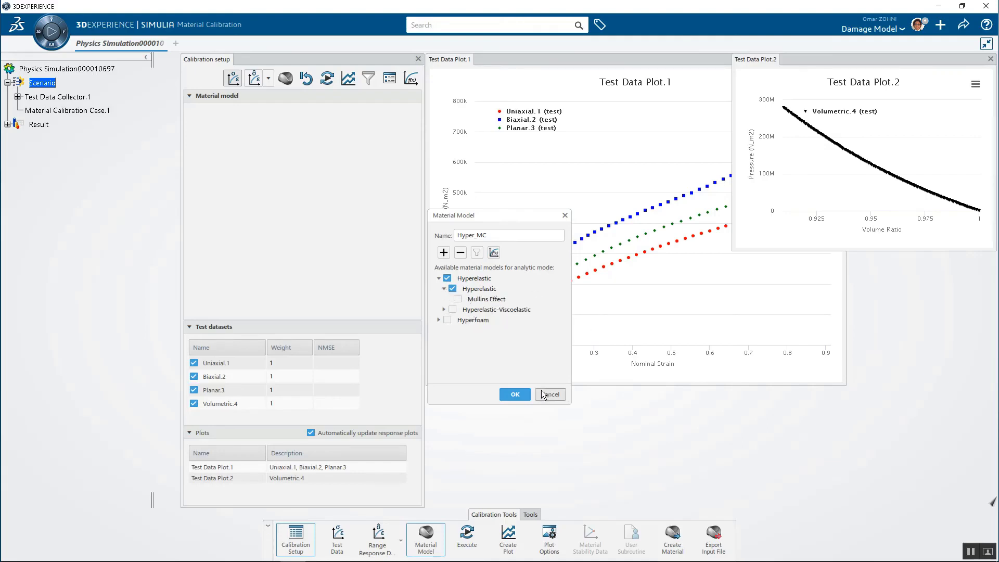
left_click(515, 394)
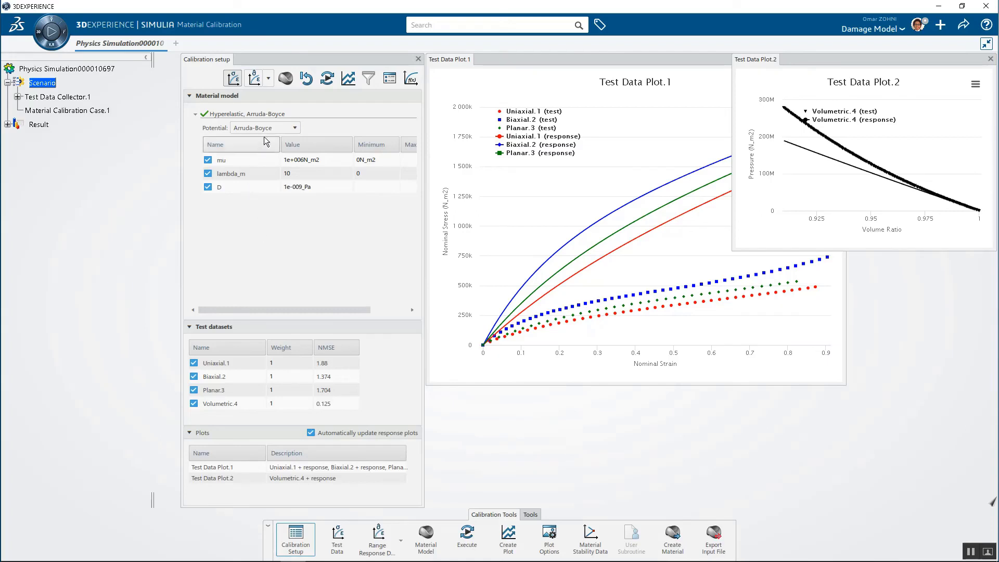
- Calibrate the hyperelastic model with the Yeoh potential and move Test Data Plot.2 down to uncover the Test Data Plot.1 curves
left_click(239, 131)
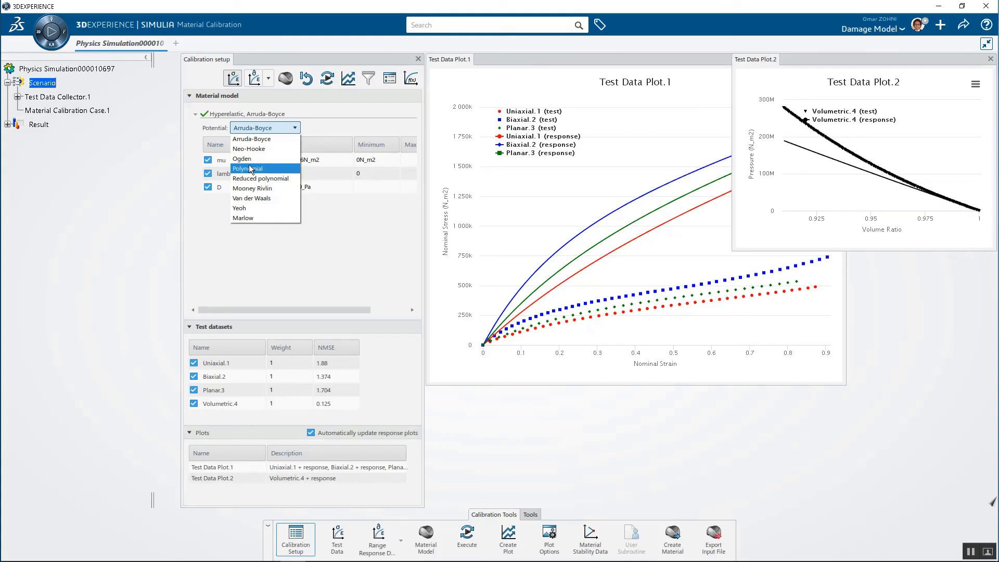
left_click(250, 209)
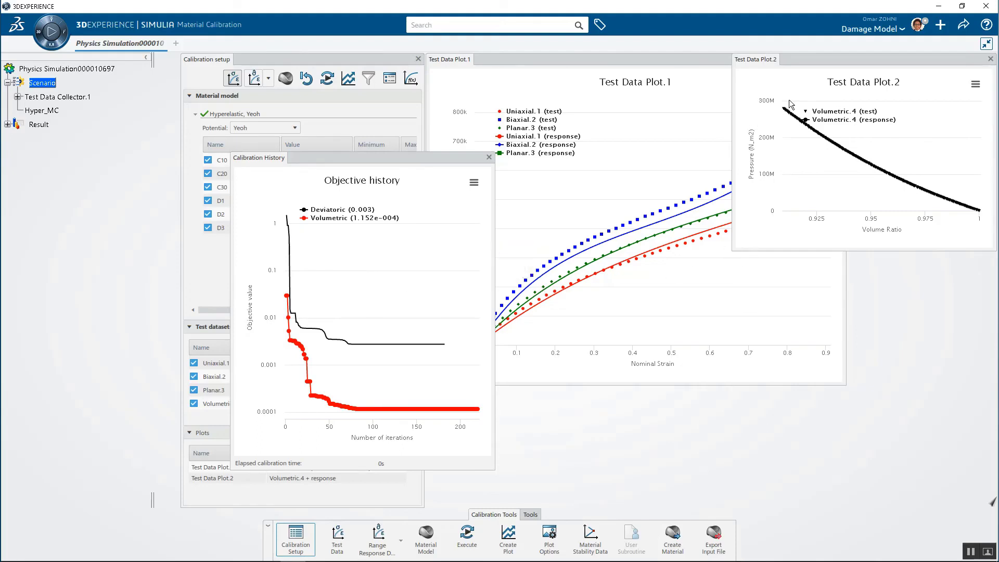
left_click_drag(804, 61, 841, 232)
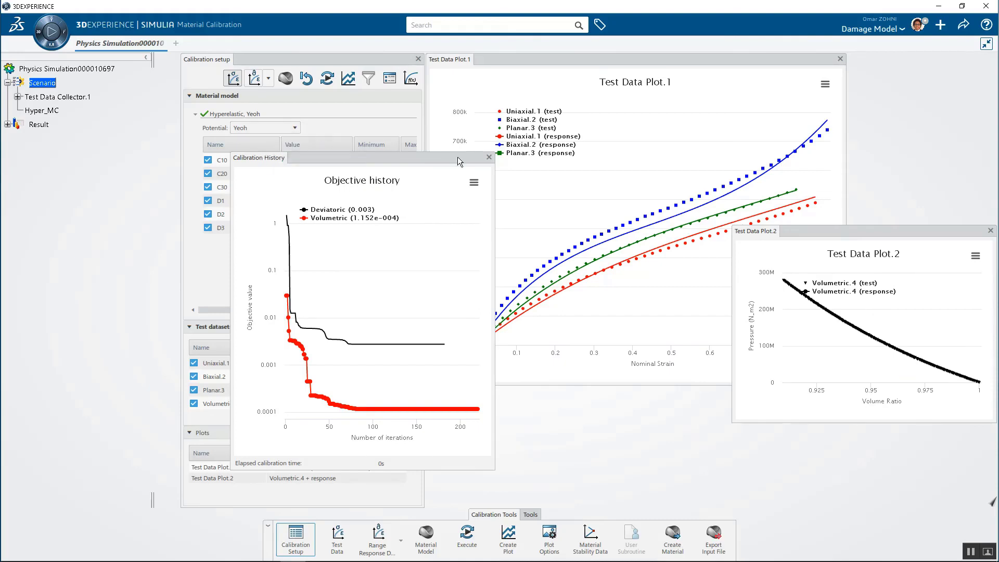
left_click(489, 157)
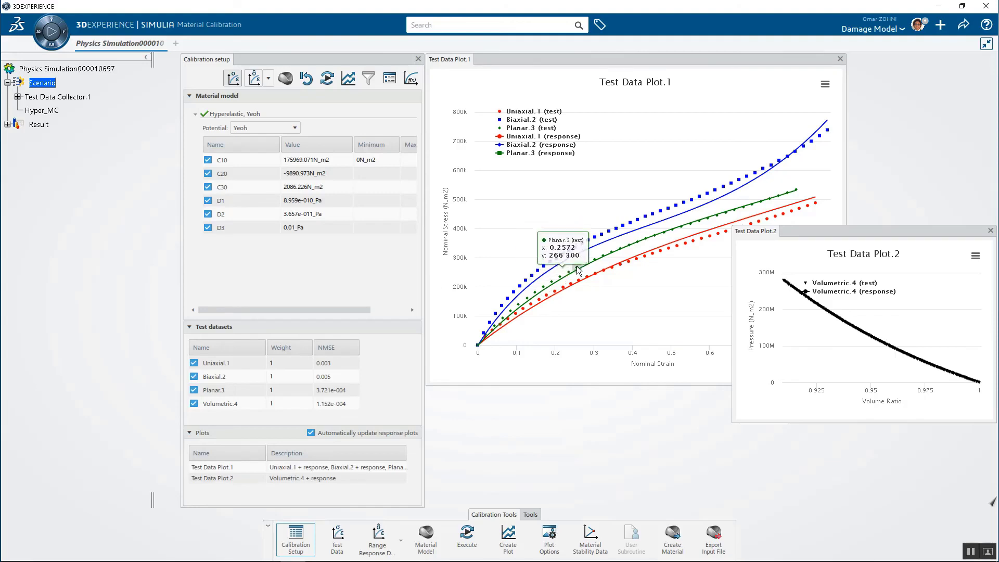
- Switch the potential to Mooney Rivlin, run the calibration and dismiss its objective history
left_click(251, 126)
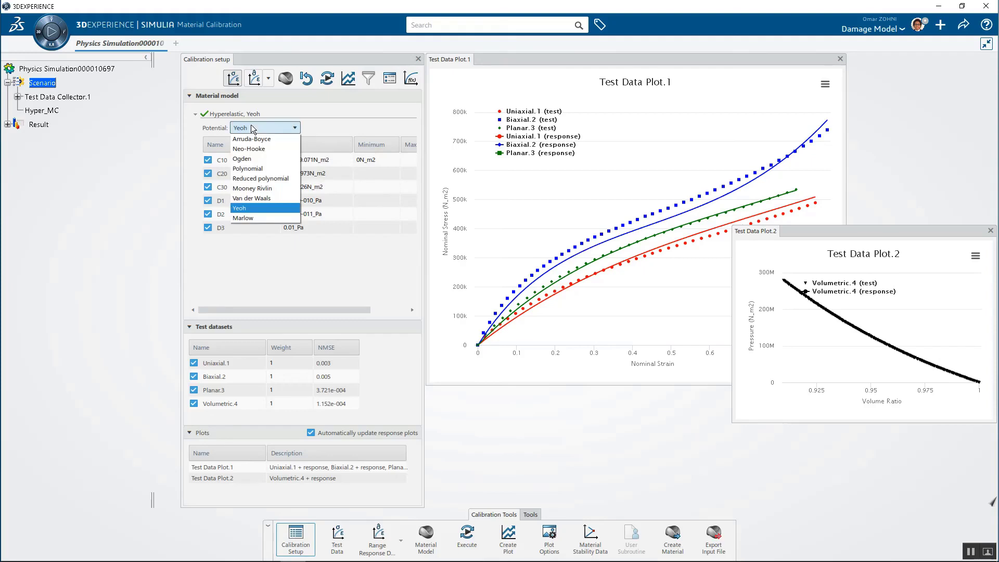
left_click(265, 190)
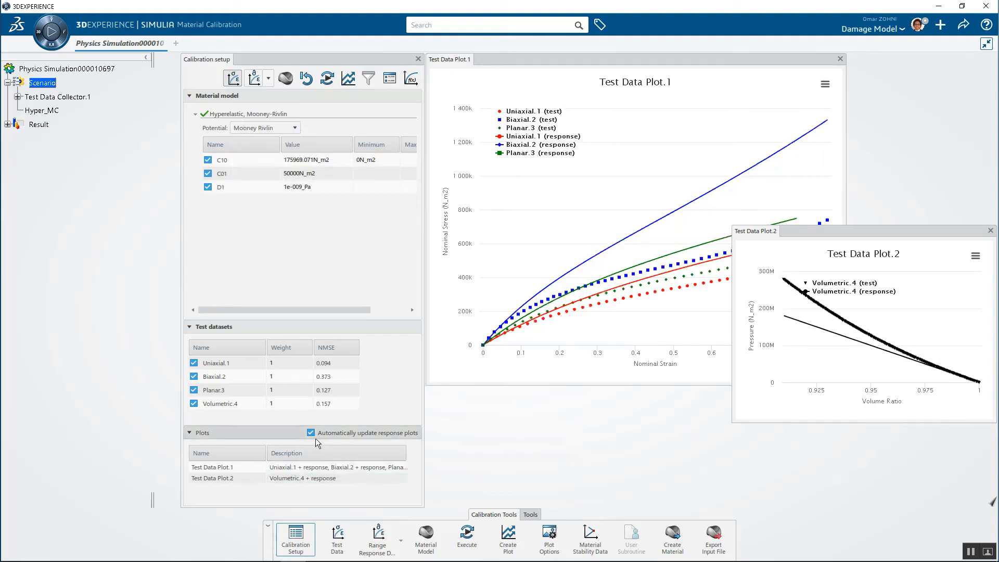
left_click(314, 80)
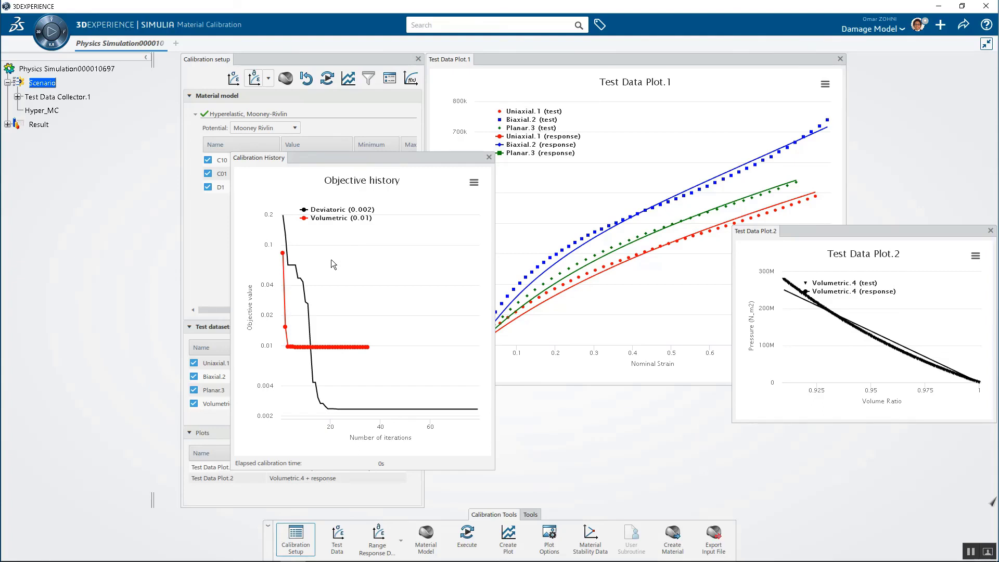
left_click(490, 157)
- Check the test dataset weights and the error measure and algorithm settings in the Optimization Controls
left_click(289, 359)
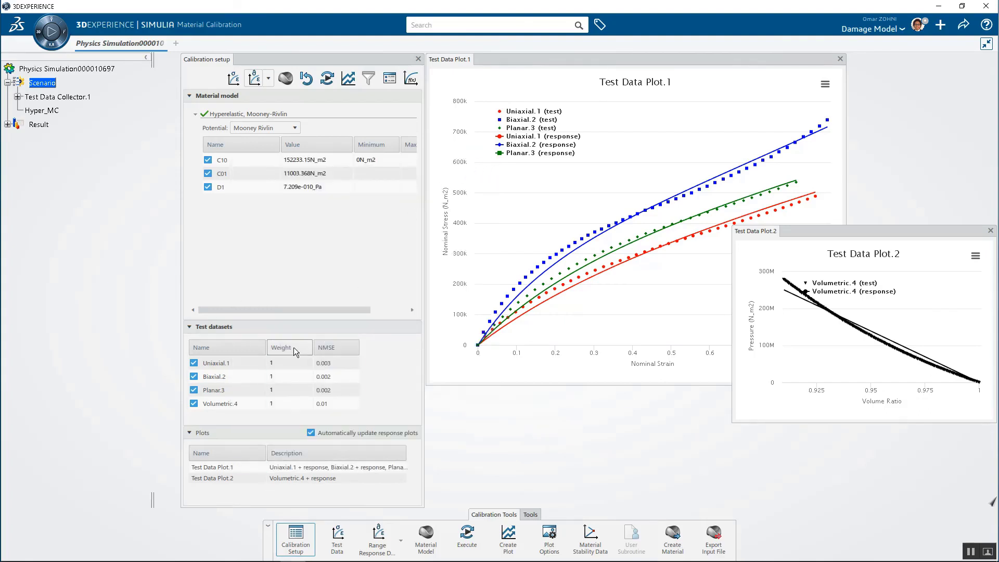
left_click(390, 78)
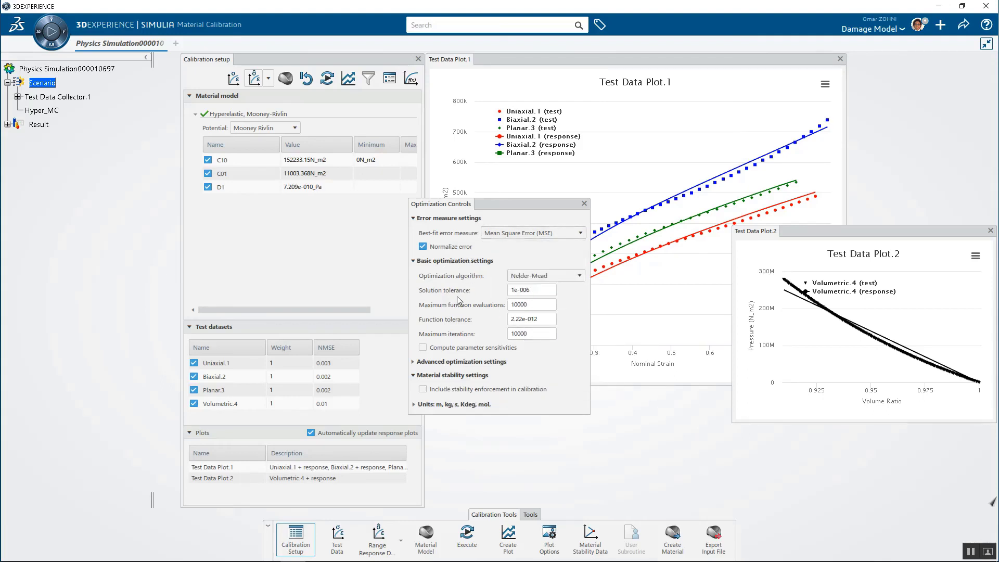
left_click(585, 204)
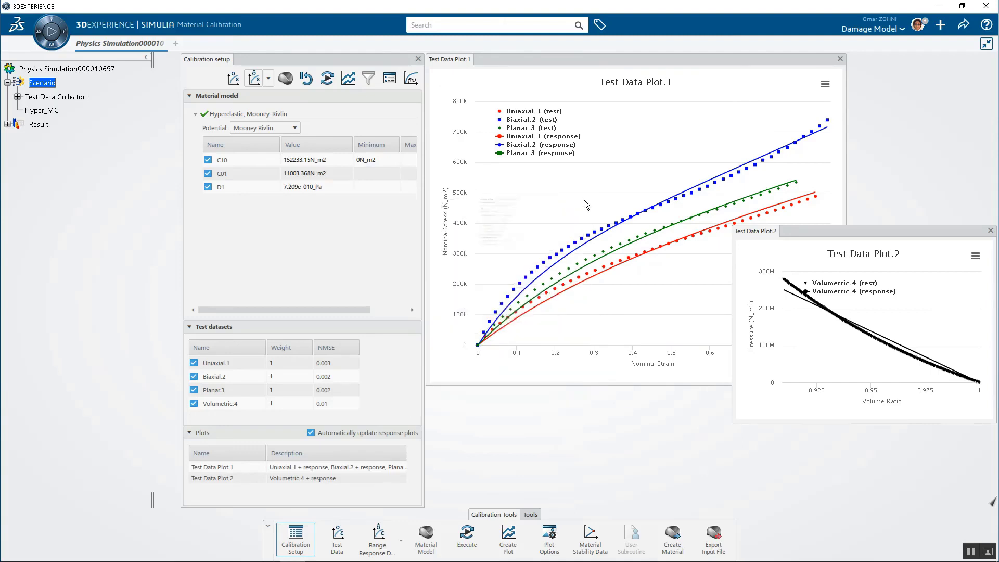
- Calibrate the model with the Reduced polynomial potential at order 5 and dismiss the objective history
left_click(276, 127)
left_click(270, 179)
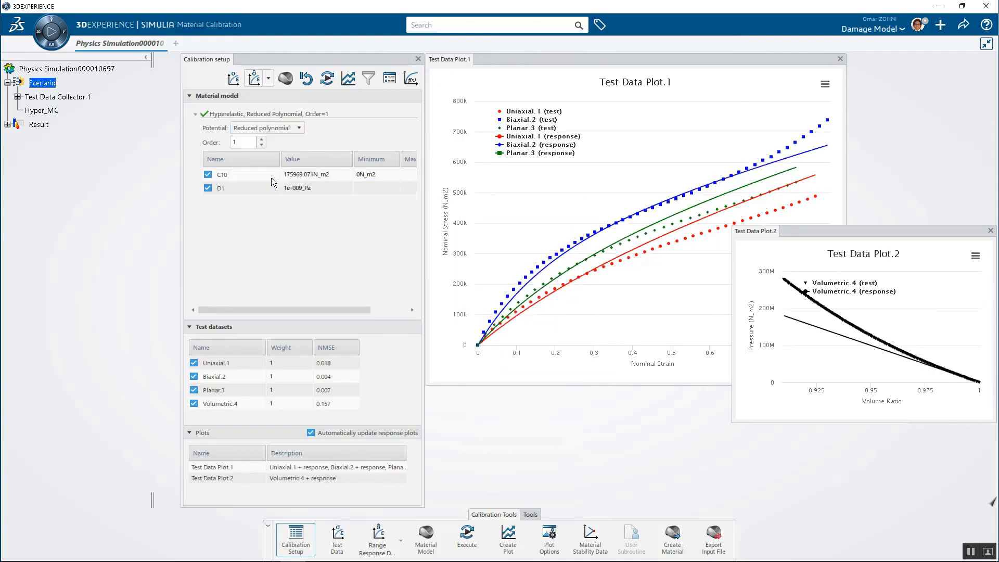
left_click(262, 139)
left_click(262, 139)
left_click(262, 139)
left_click(262, 139)
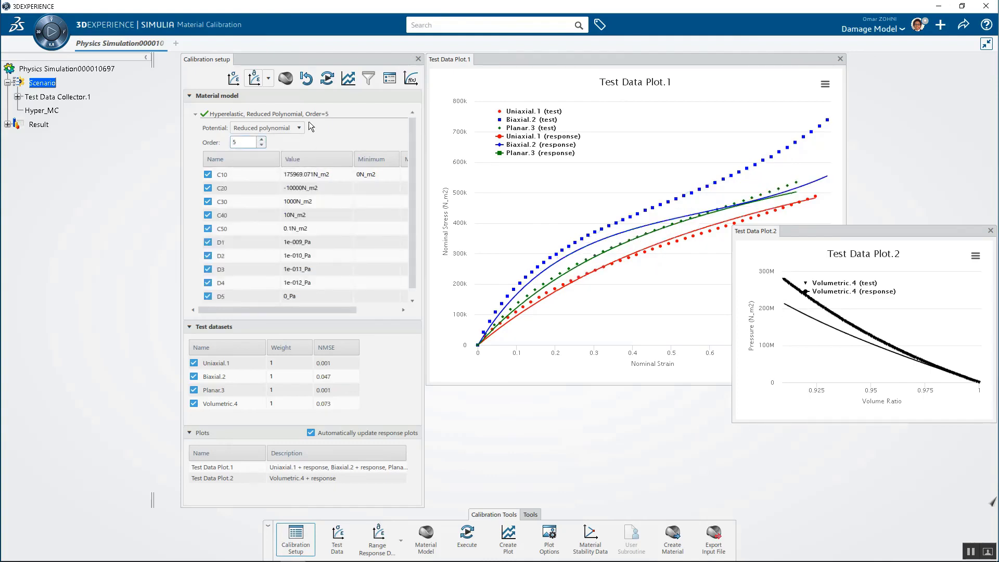
left_click(327, 78)
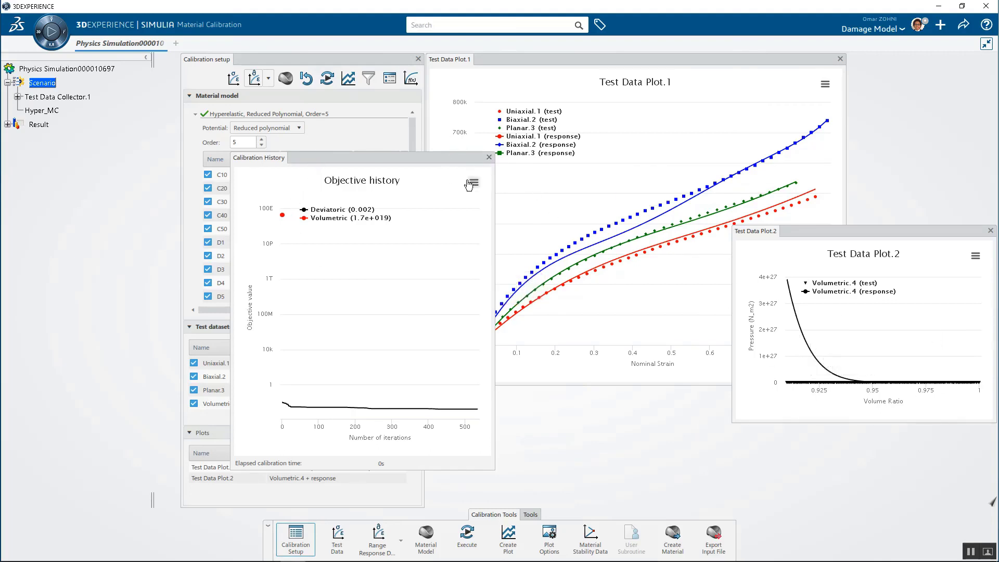
left_click(486, 157)
- Change the potential to Arruda-Boyce, execute the calibration and close the calibration history
left_click(268, 128)
left_click(269, 136)
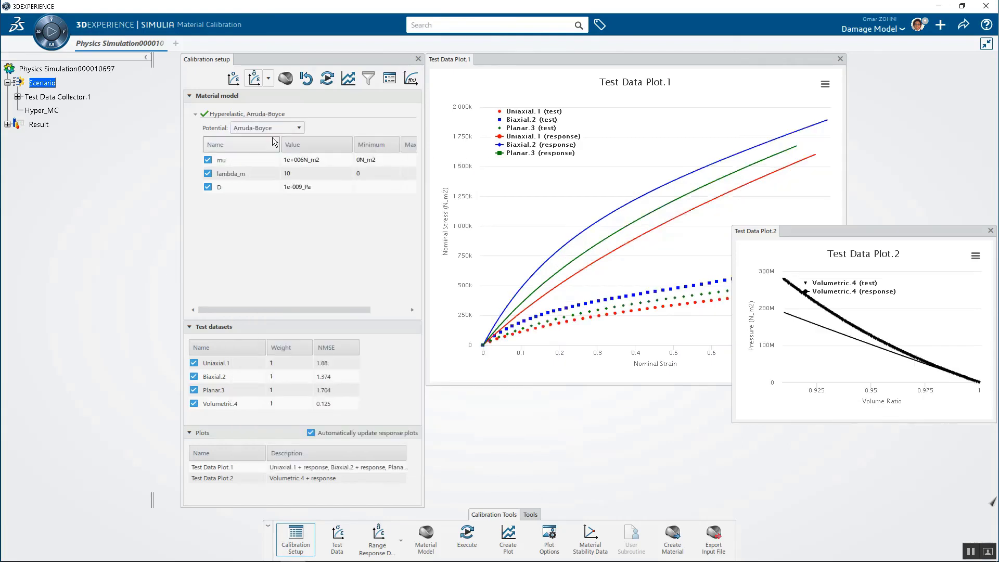
left_click(327, 81)
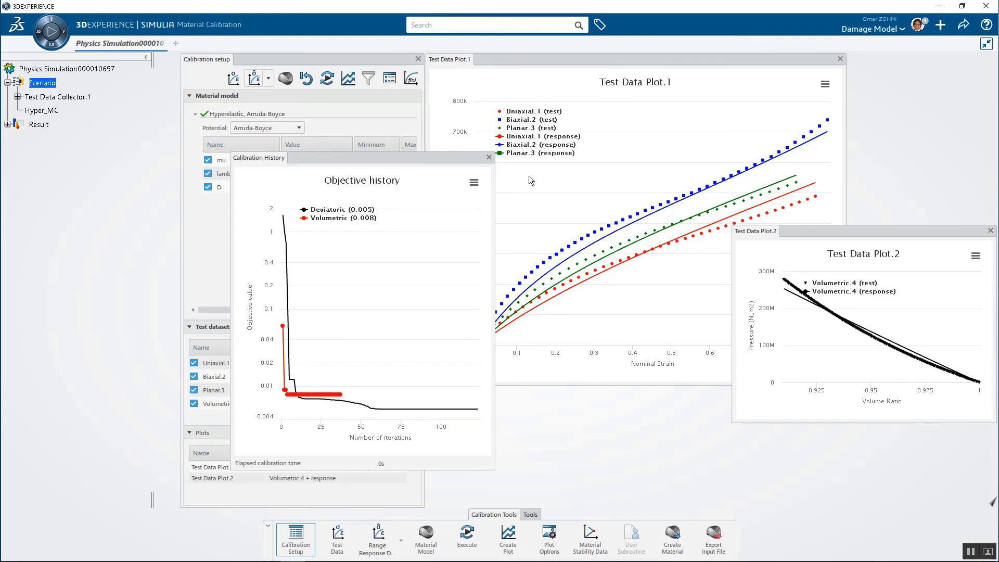
left_click(489, 157)
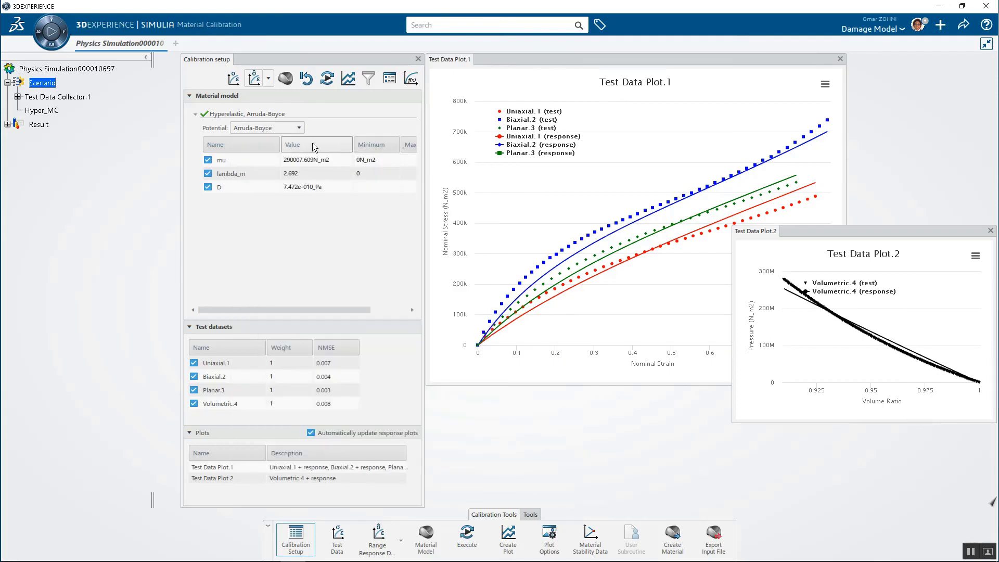
- Calibrate the model with the Ogden potential at order 3 and move the calibration history clear of the fitted parameters
left_click(289, 126)
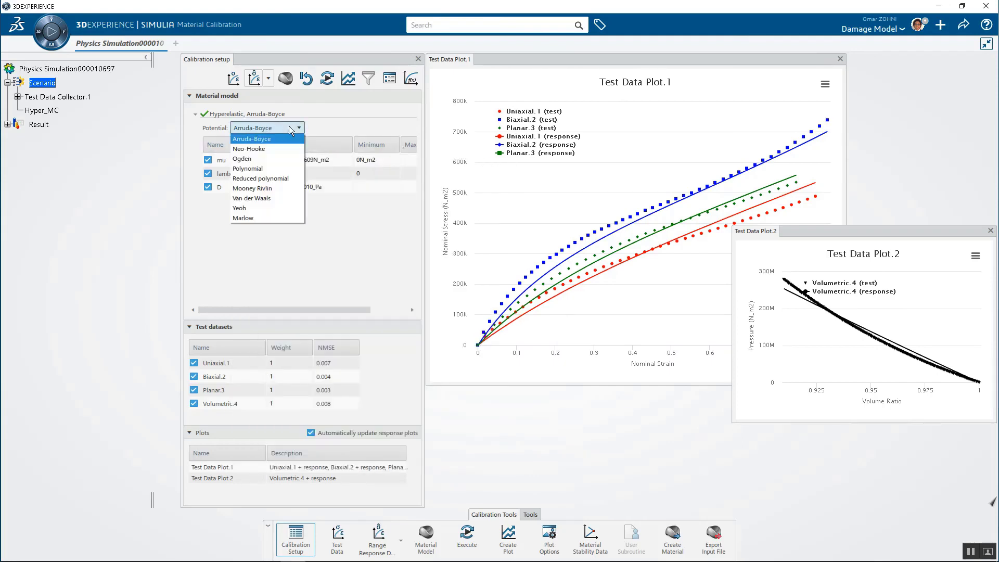
left_click(273, 158)
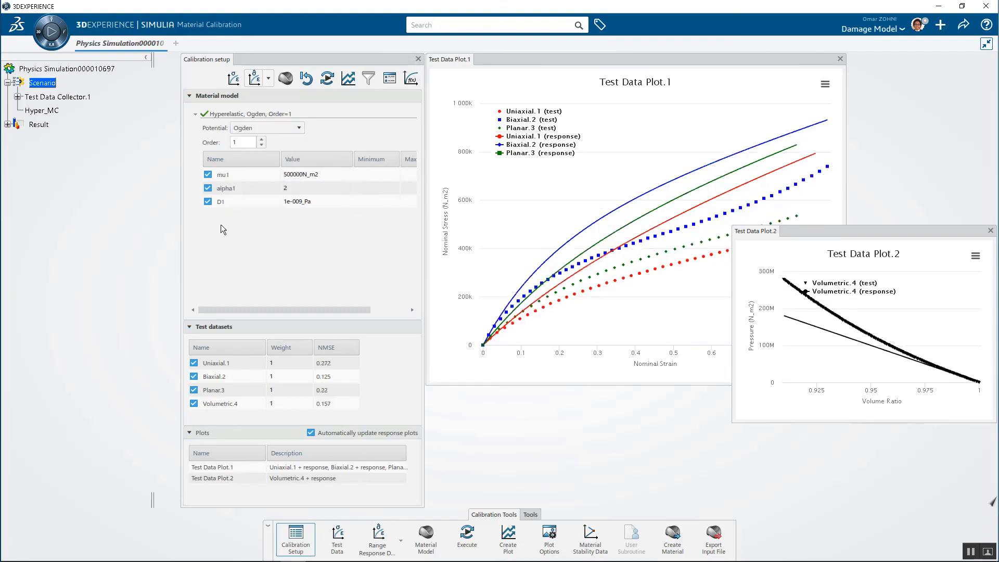
left_click(262, 140)
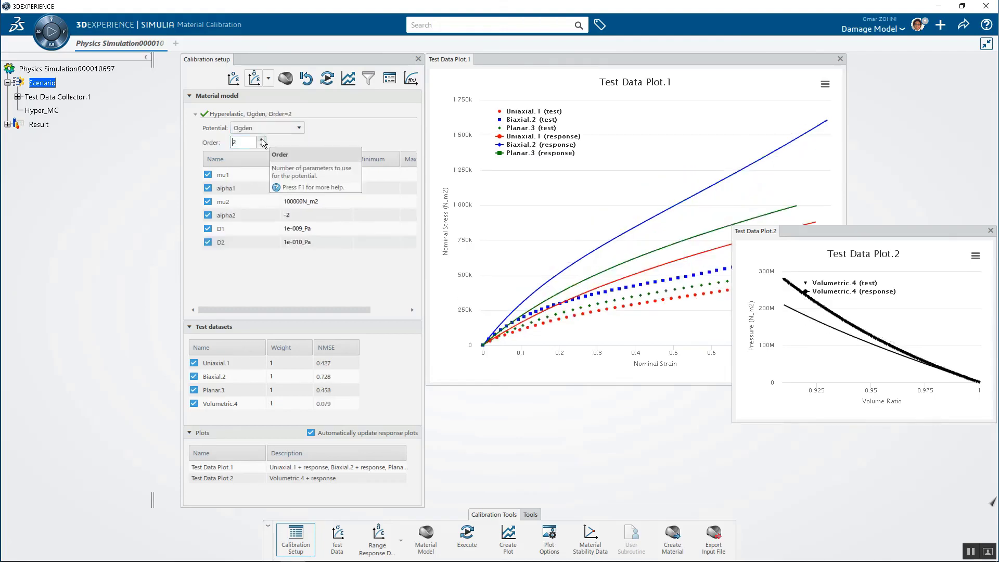
left_click(261, 139)
left_click(327, 79)
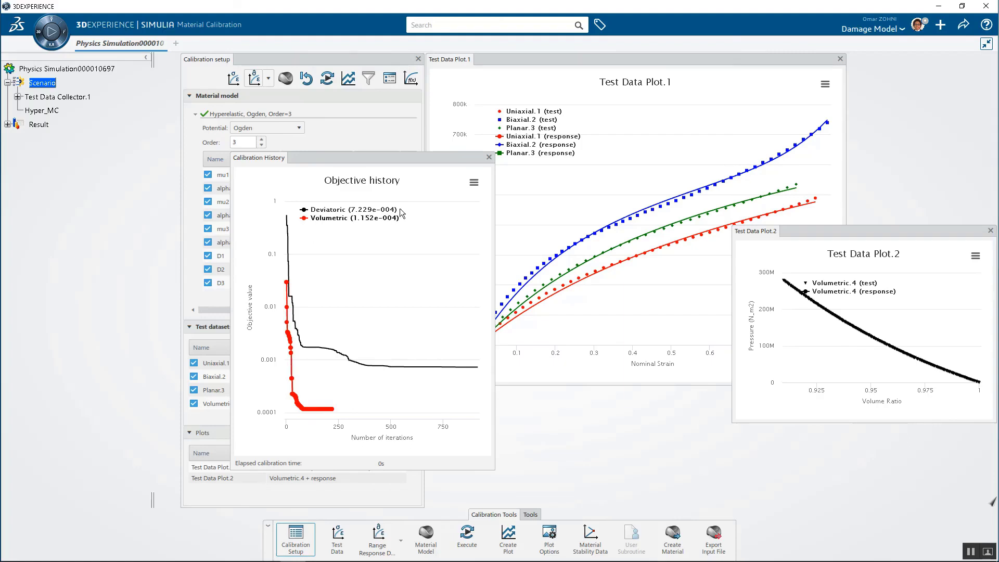
left_click_drag(398, 165, 638, 153)
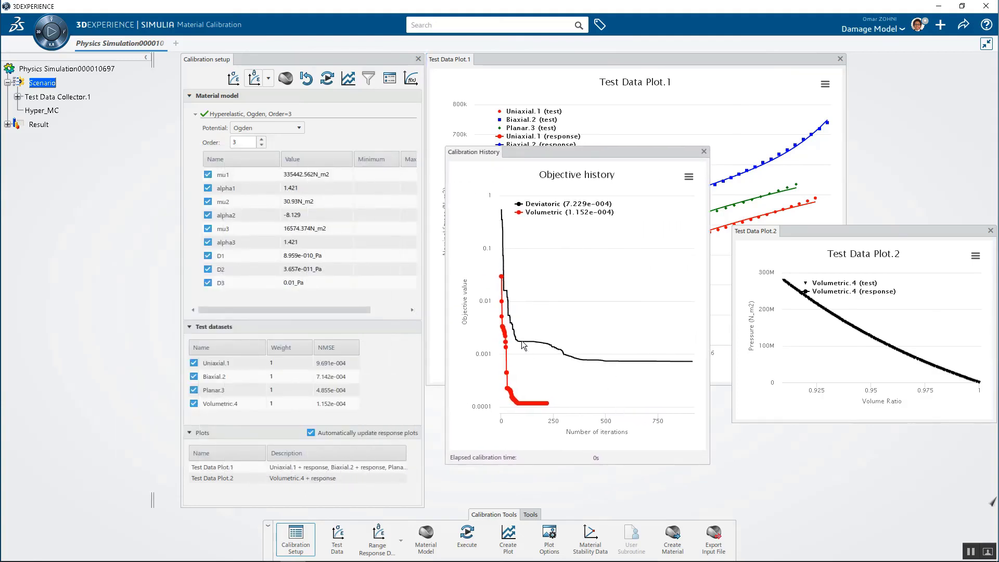
mouse_move(480, 320)
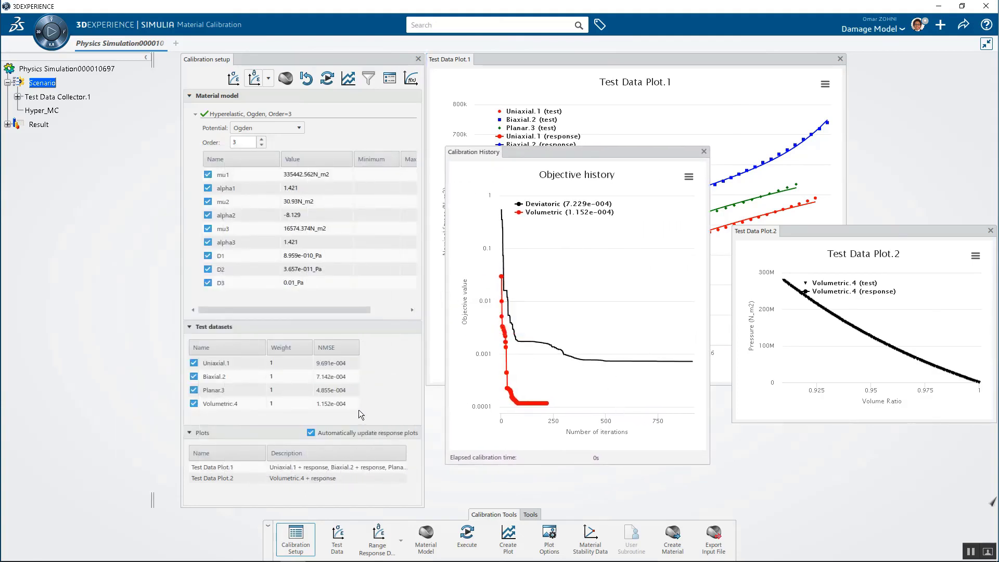